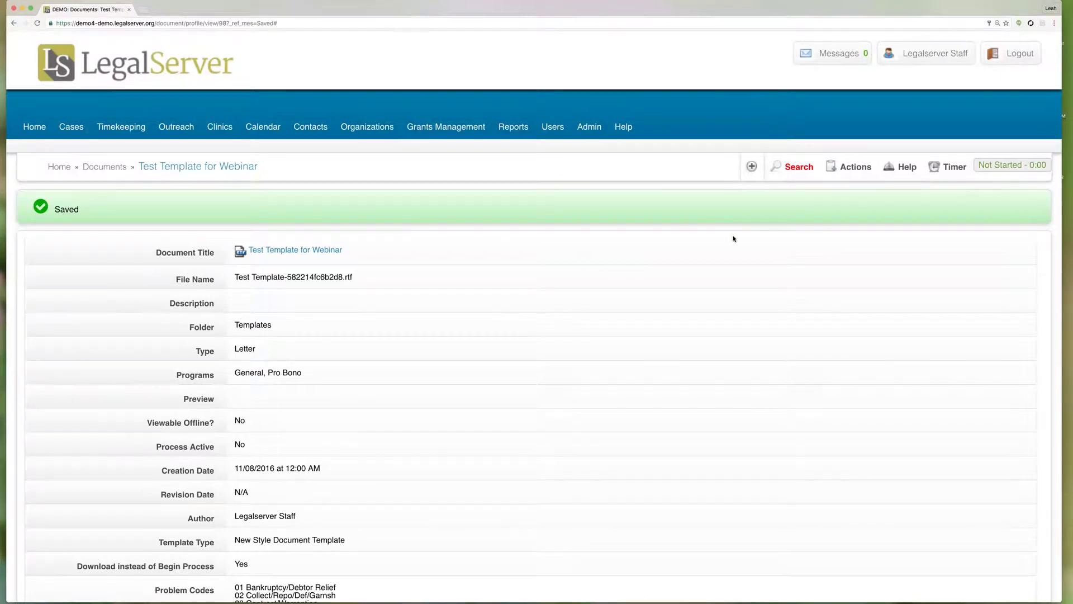
# Choose Edit fields from the document's Actions menu to begin field mapping
pyautogui.click(856, 167)
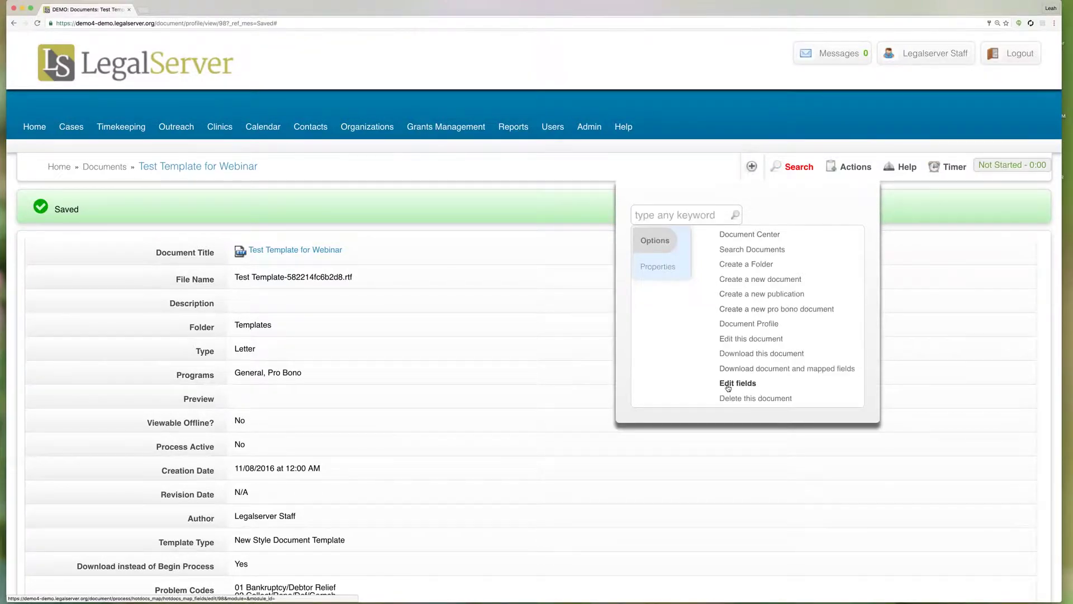
pyautogui.click(752, 384)
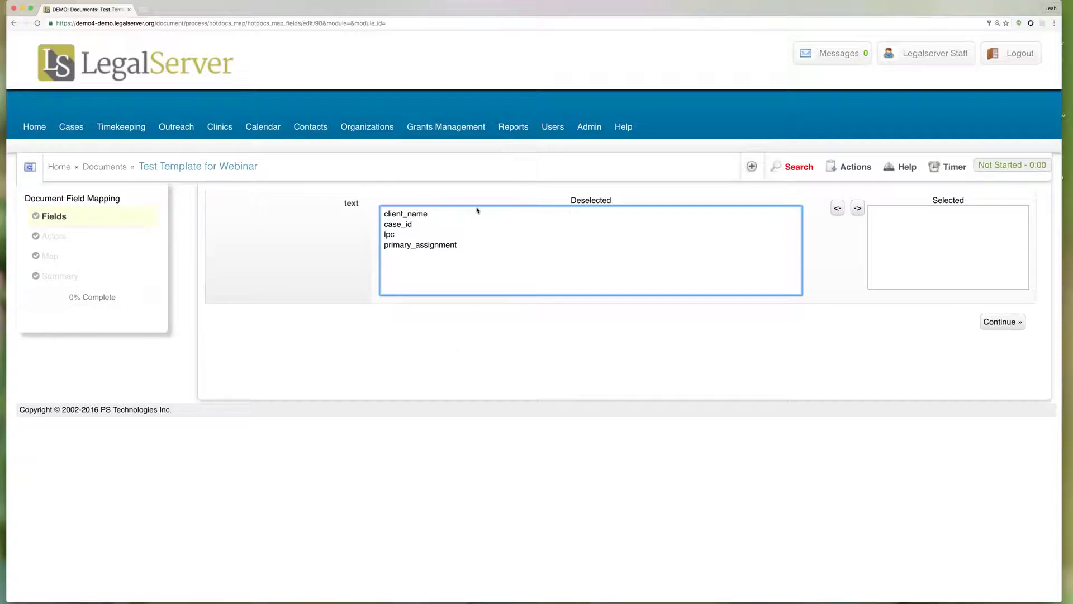
pyautogui.doubleClick(672, 12)
pyautogui.click(673, 19)
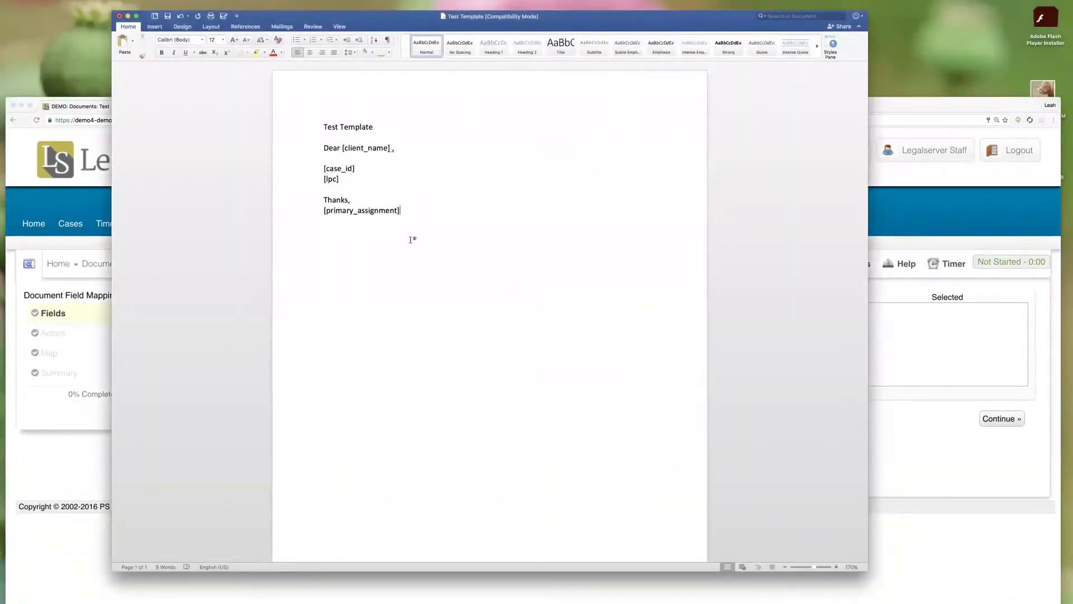
pyautogui.click(895, 113)
pyautogui.doubleClick(878, 104)
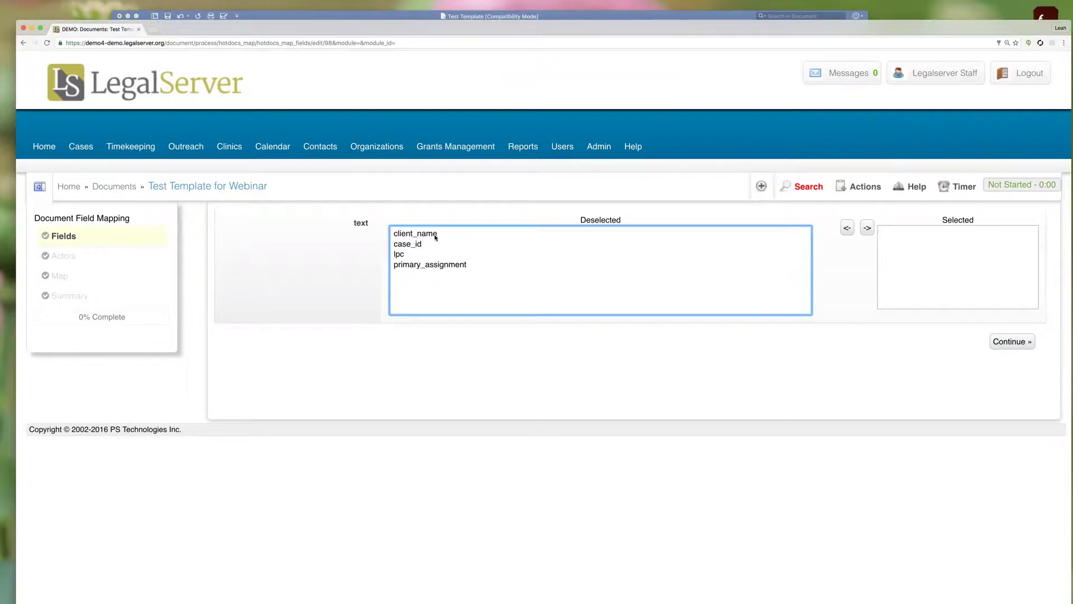
# Move client_name through primary_assignment into the Selected list and continue to Actors
pyautogui.moveTo(436, 233); pyautogui.dragTo(435, 265)
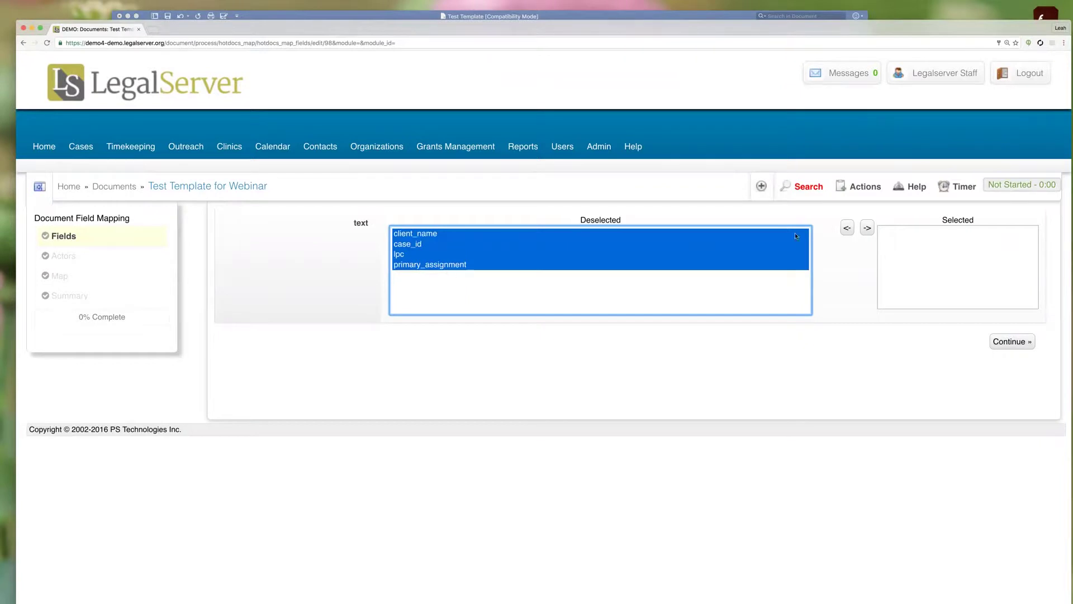
pyautogui.click(868, 228)
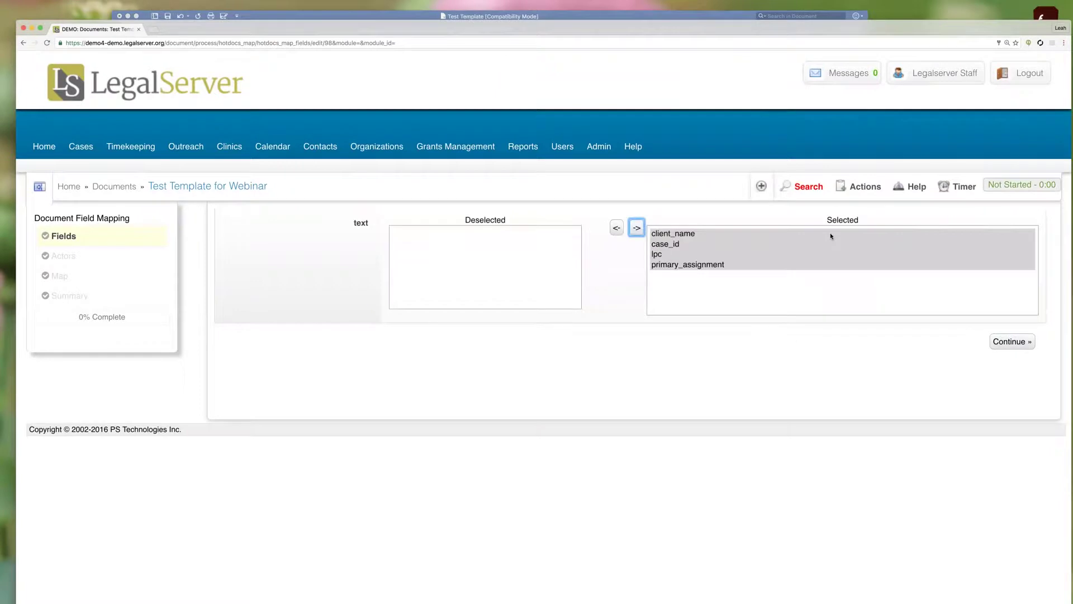
pyautogui.click(1010, 342)
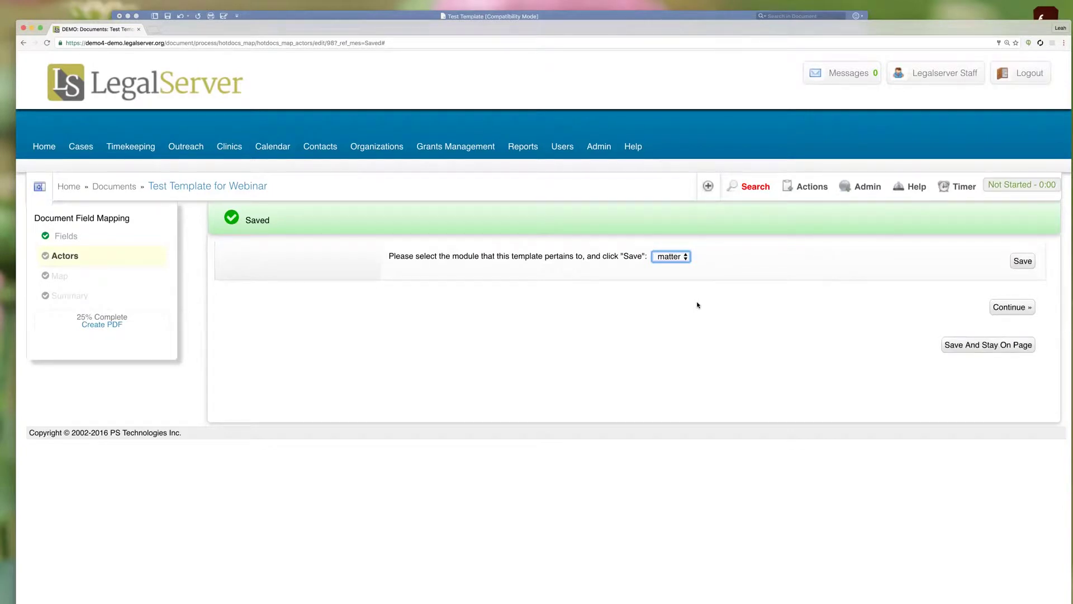
# Review the module options, keep matter selected, and save it as the template's module
pyautogui.click(688, 260)
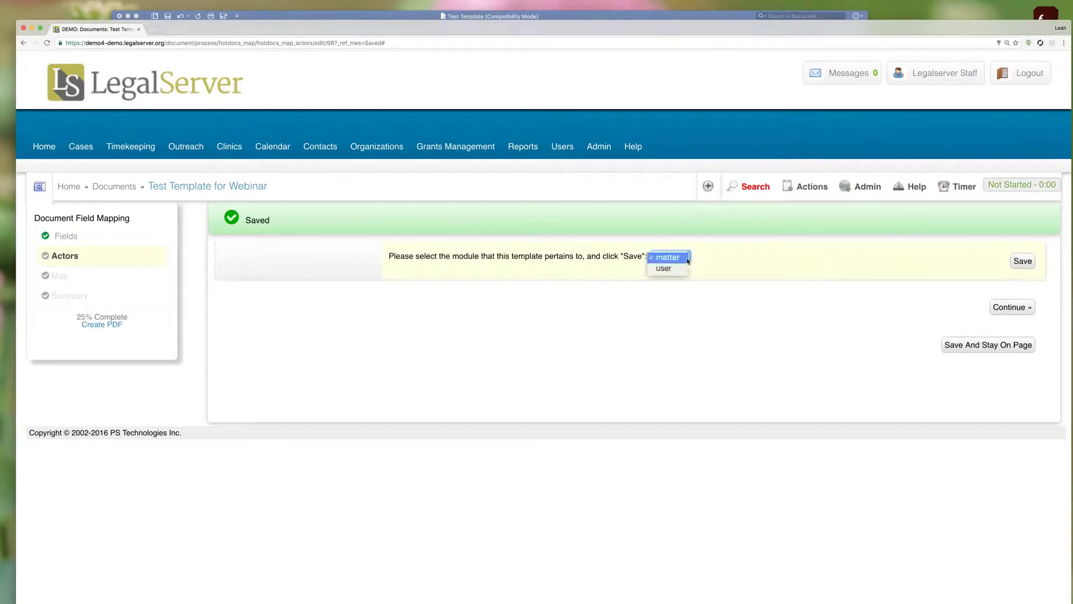
pyautogui.click(715, 244)
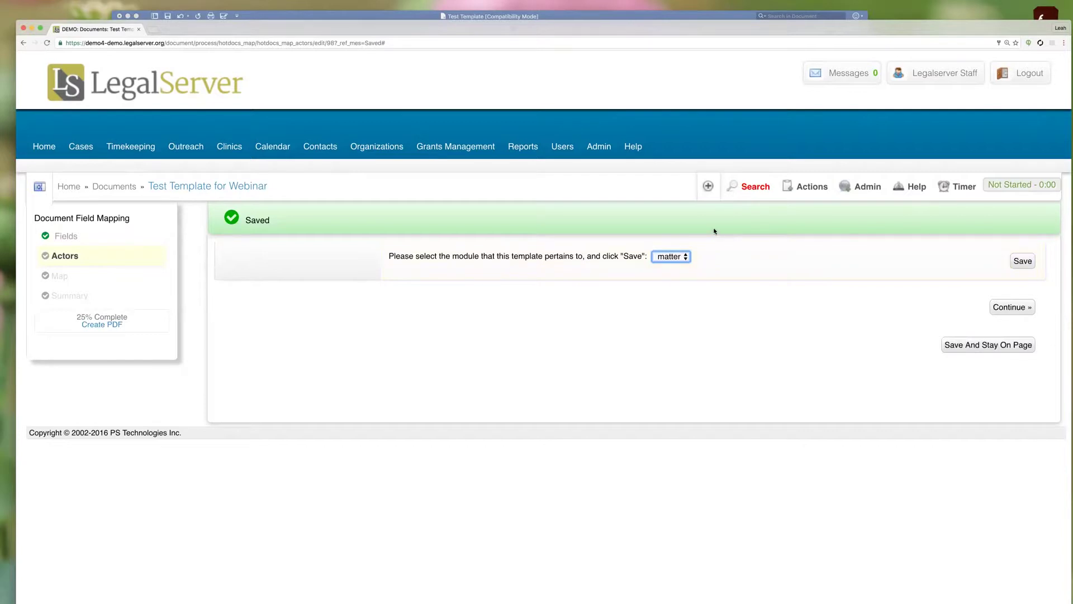
pyautogui.click(687, 257)
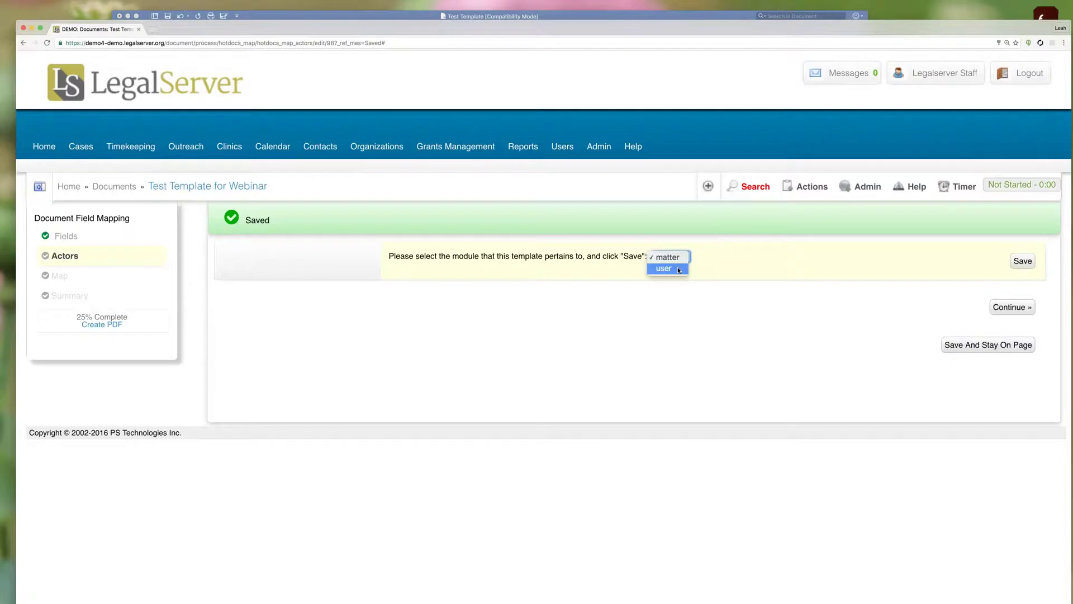
pyautogui.click(783, 255)
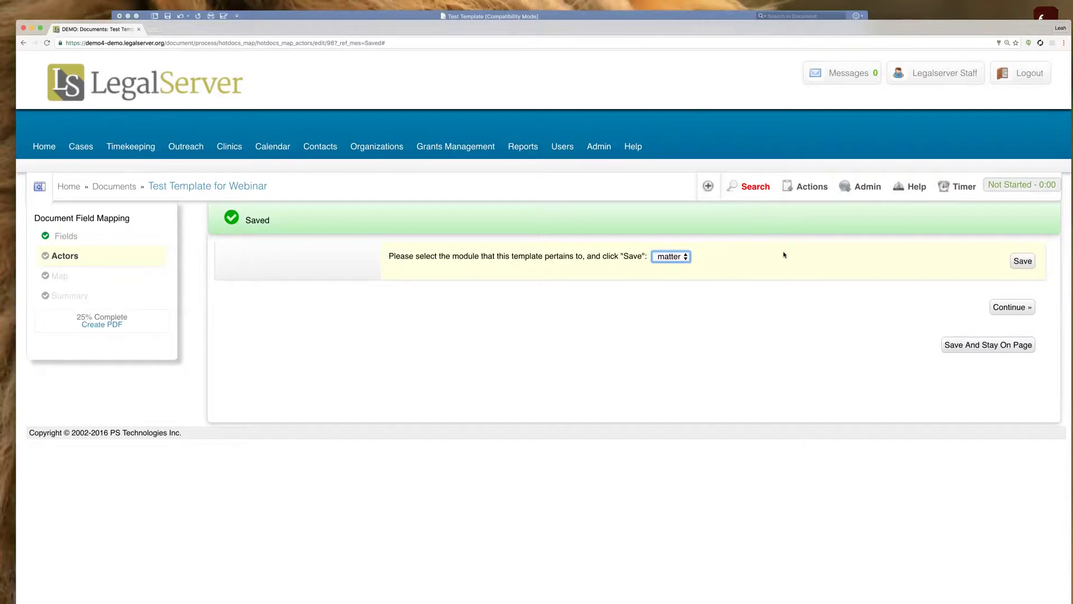
pyautogui.click(1033, 262)
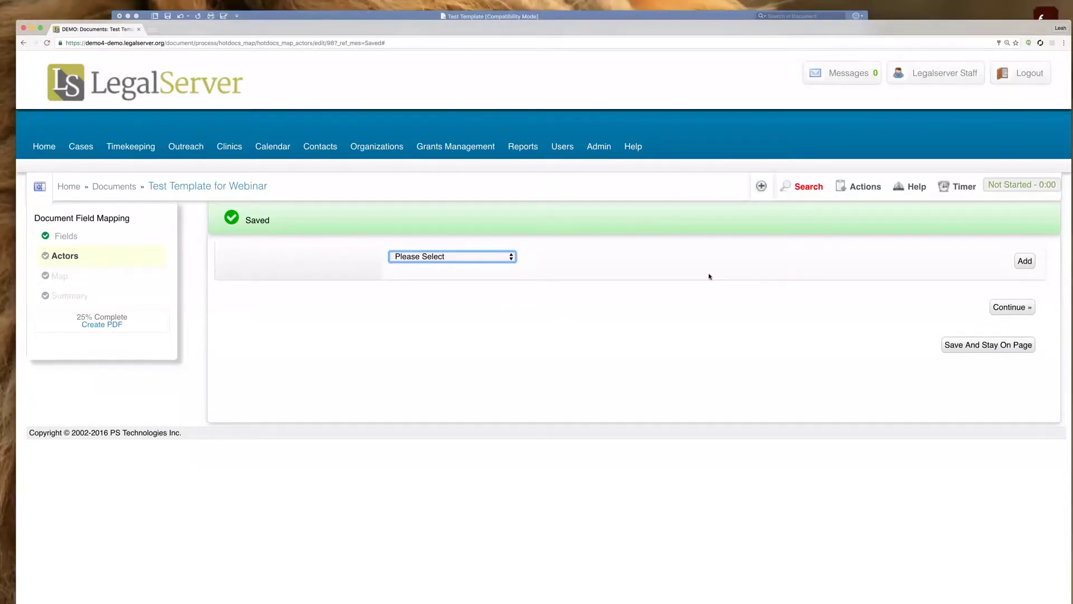
# Add Case Information from the actor dropdown as the template's first actor
pyautogui.click(508, 258)
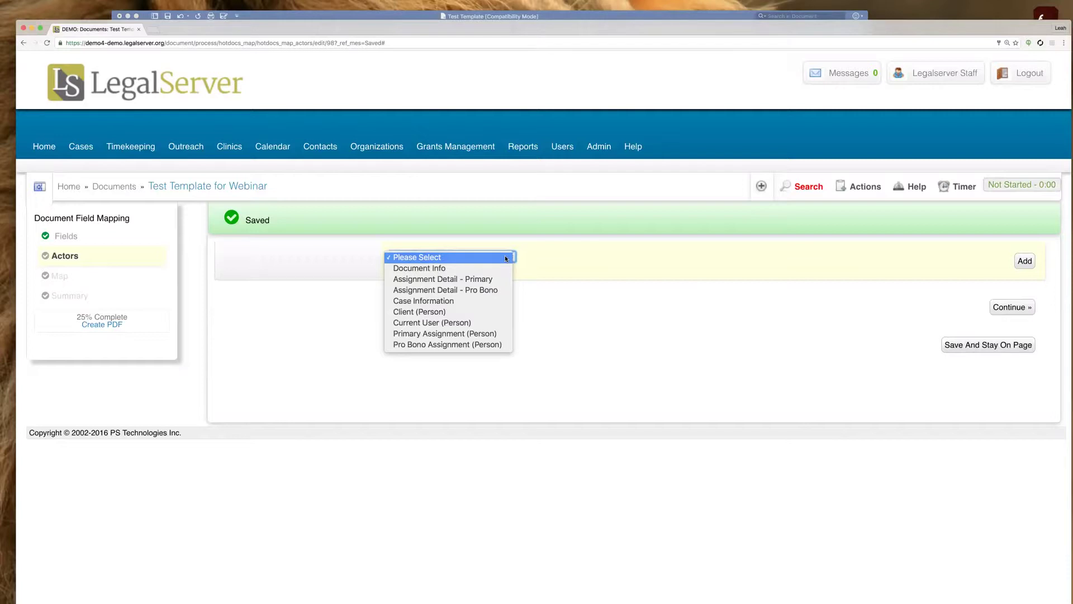
pyautogui.click(447, 302)
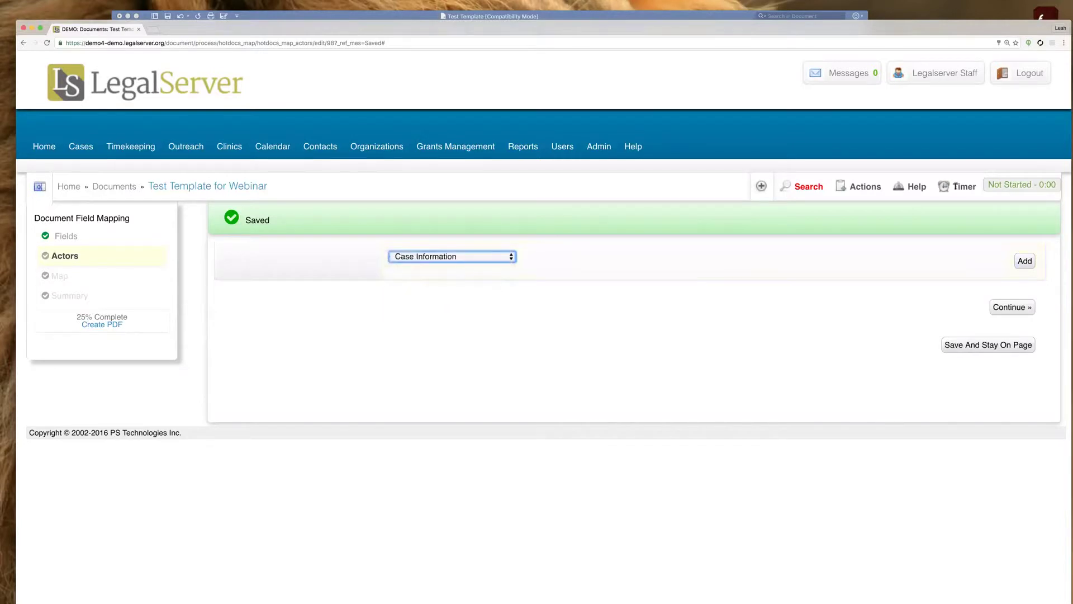
pyautogui.click(1024, 262)
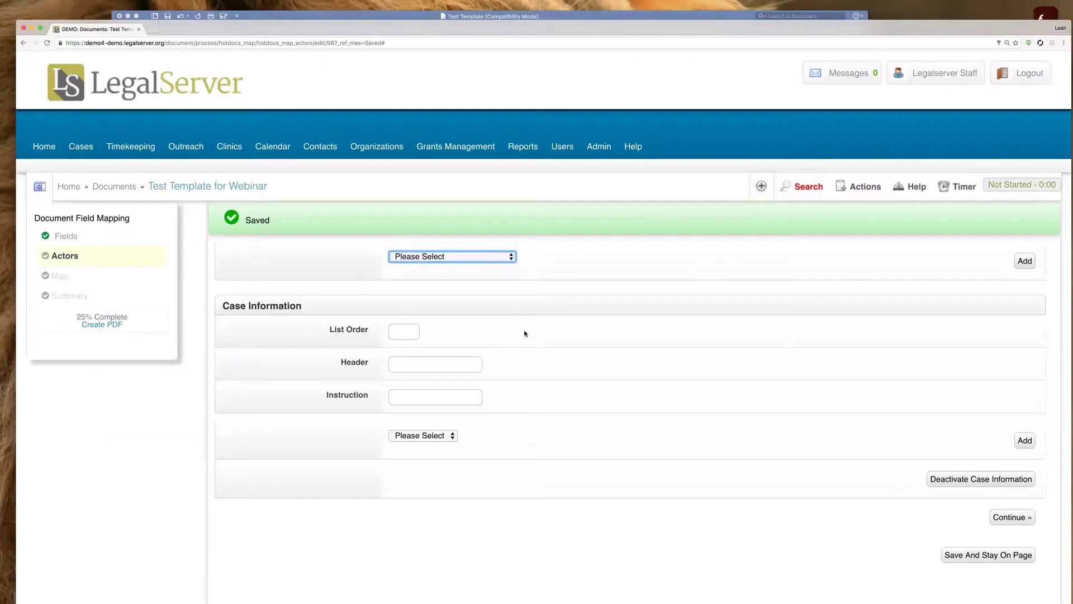
pyautogui.scroll(-1, 526, 335)
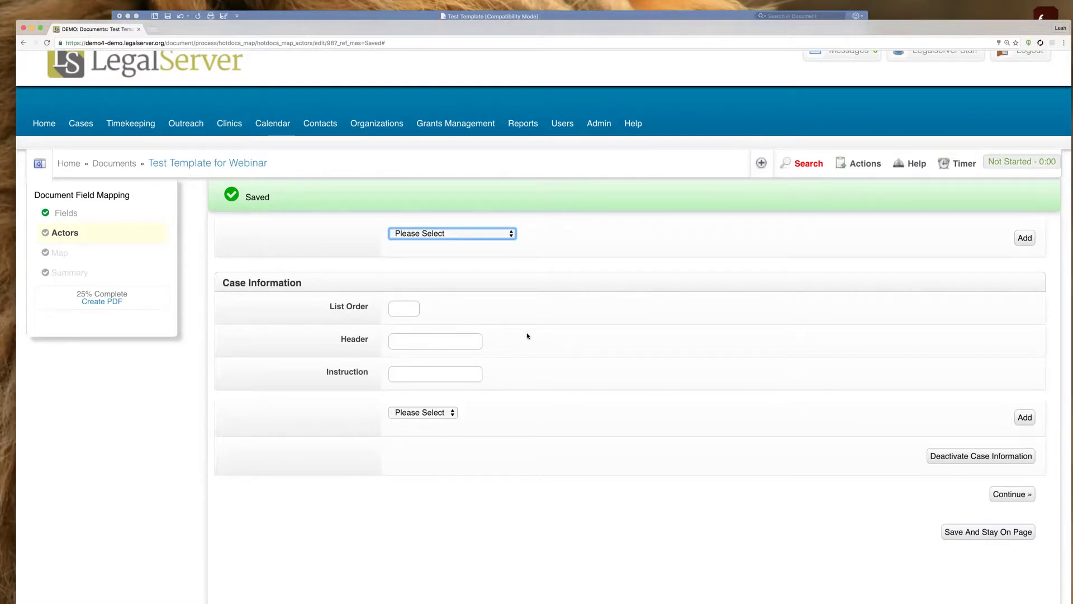
# Add Primary Assignment (Person) as a second actor alongside Case Information
pyautogui.click(506, 236)
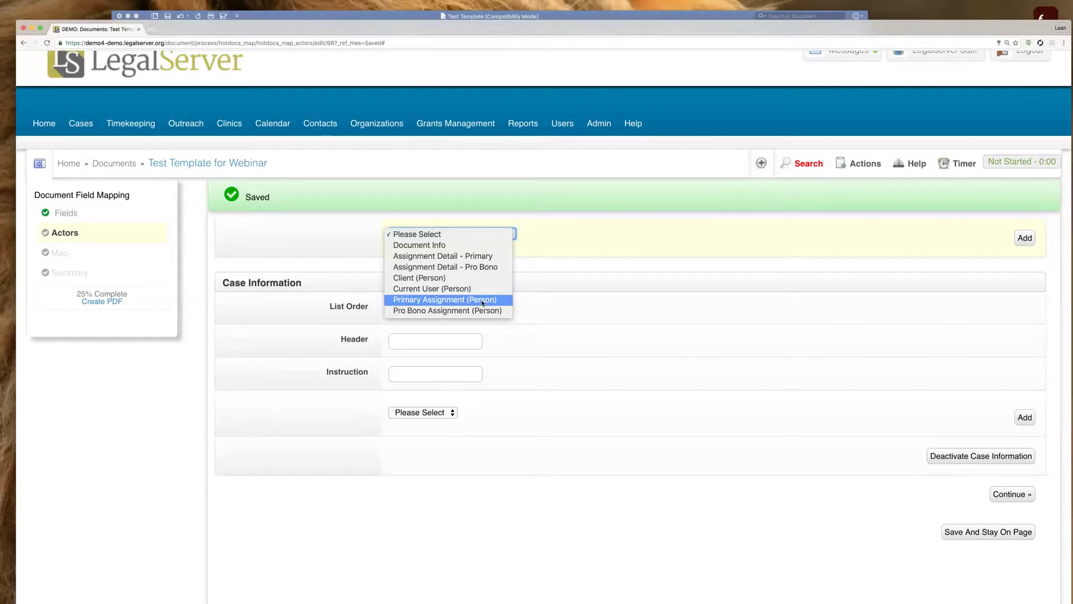
pyautogui.click(481, 299)
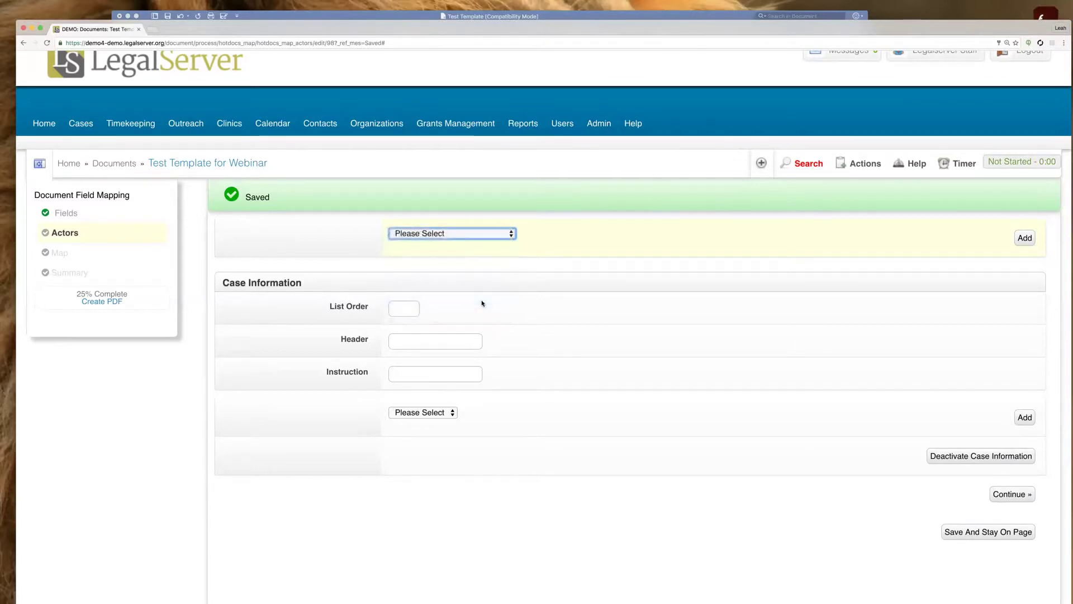
pyautogui.click(1024, 239)
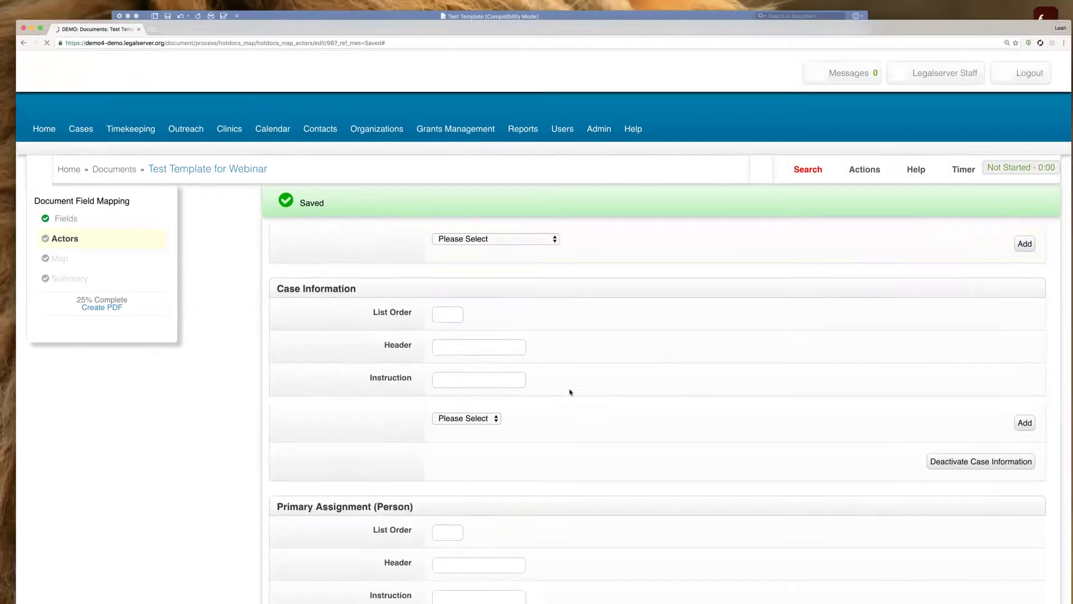
pyautogui.scroll(-3, 570, 392)
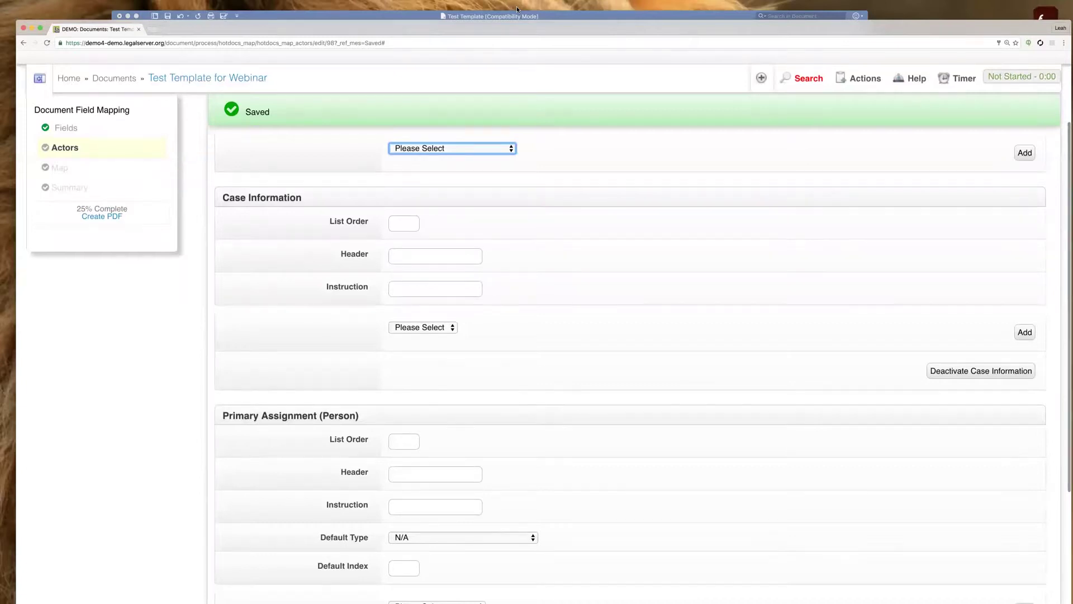
pyautogui.scroll(-4, 574, 488)
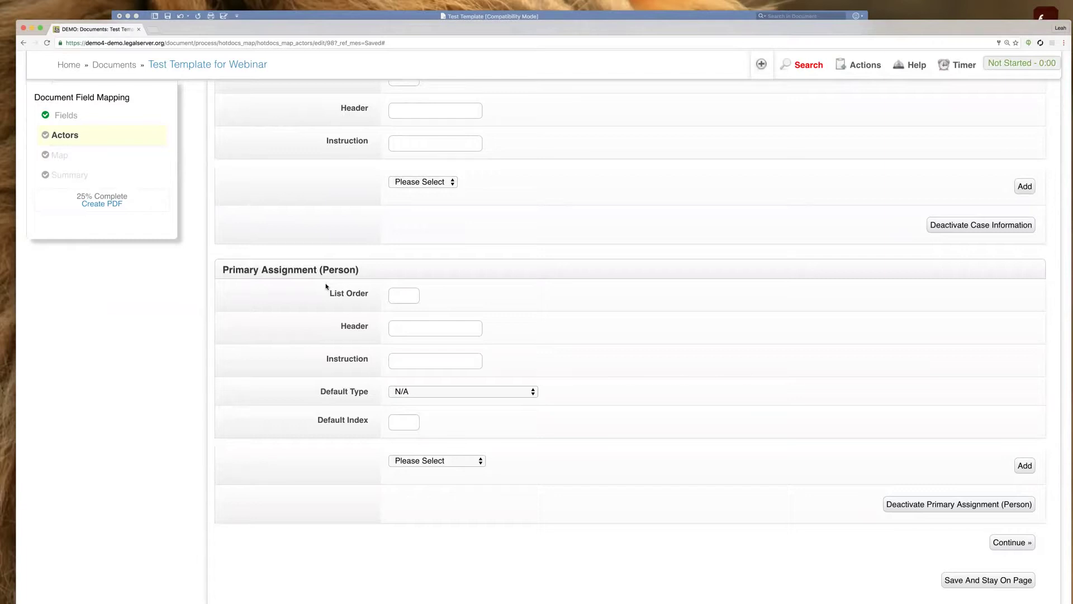
# Set the Primary Assignment (Person) default type to Assignment Primary
pyautogui.click(484, 392)
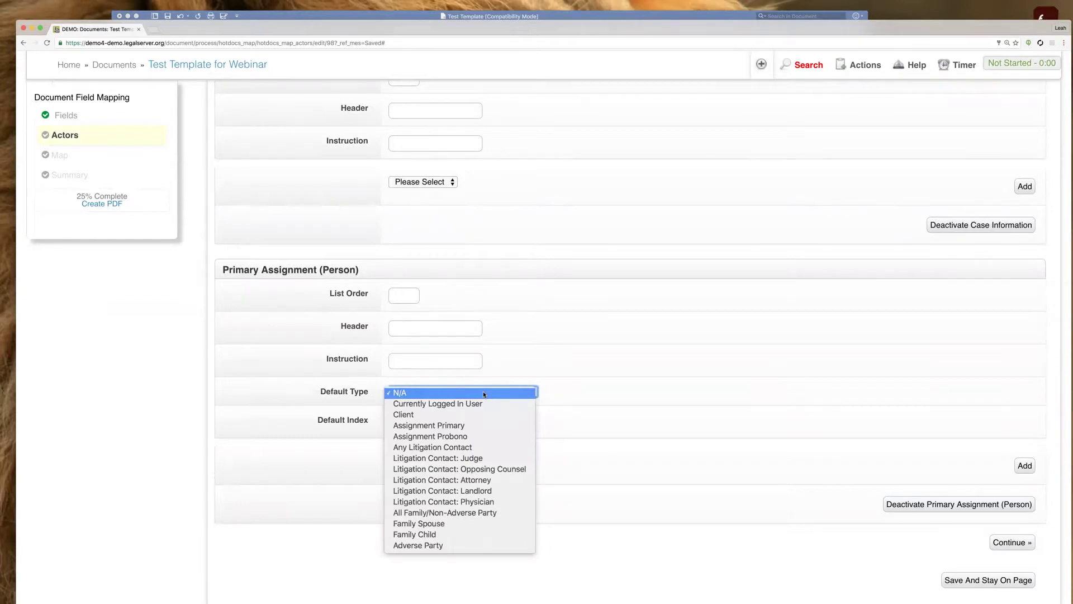
pyautogui.click(462, 427)
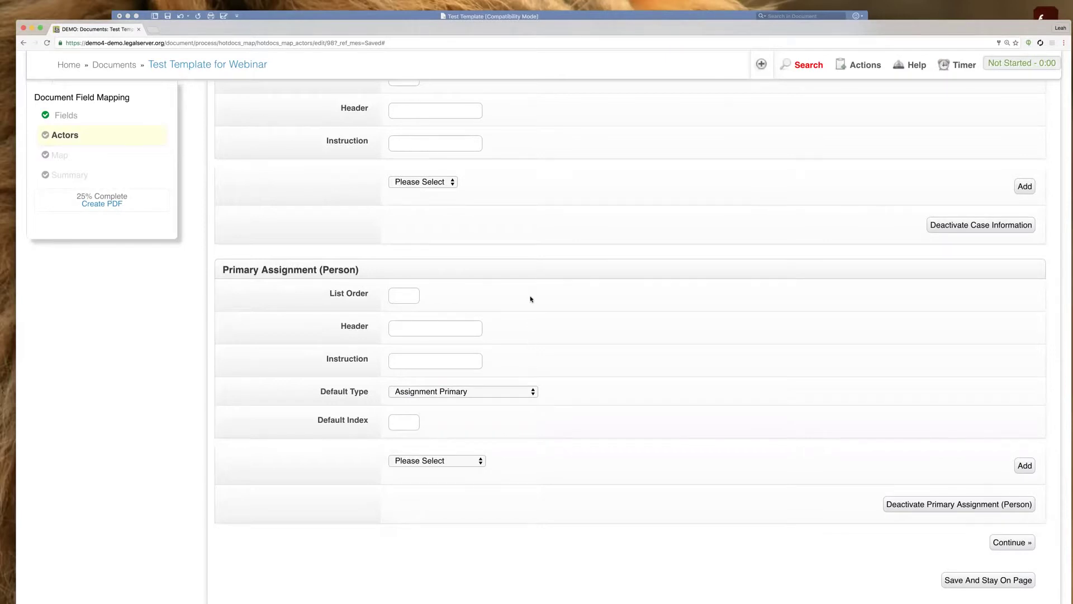
pyautogui.scroll(2, 532, 299)
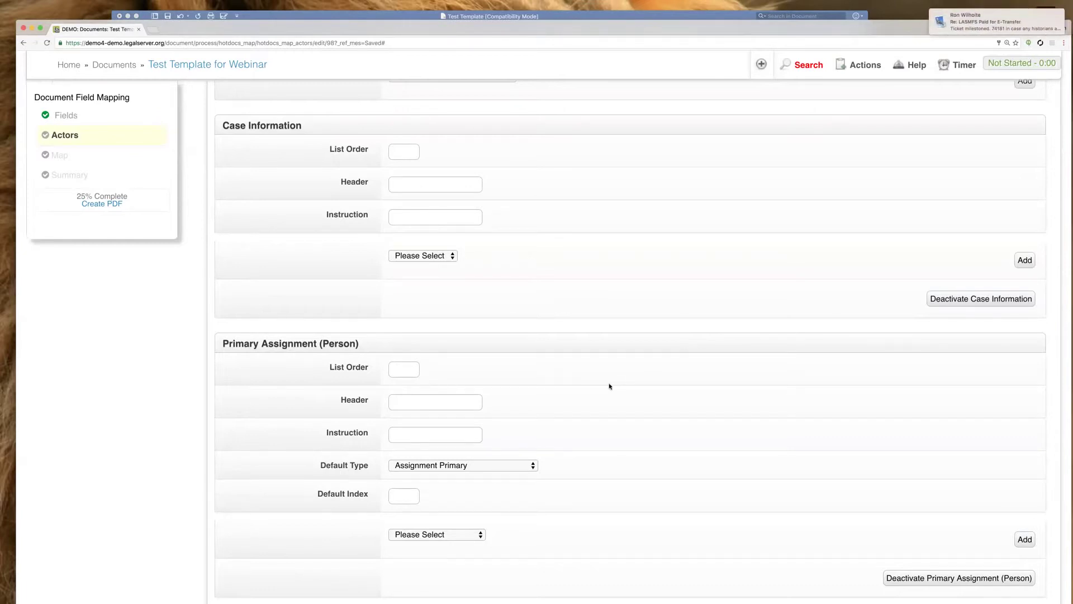
pyautogui.scroll(-2, 610, 386)
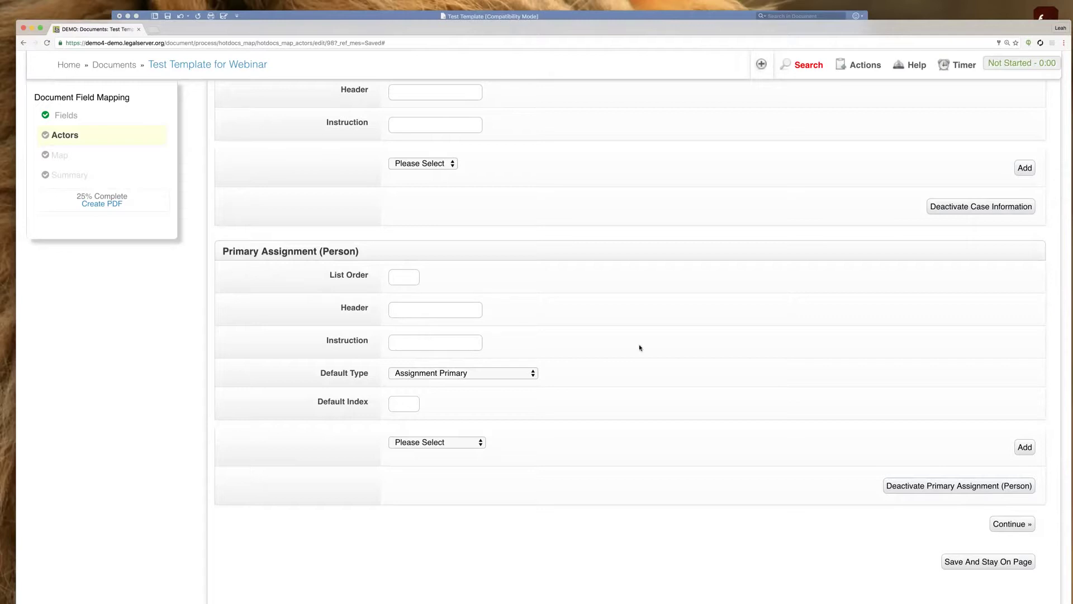
pyautogui.scroll(1, 787, 376)
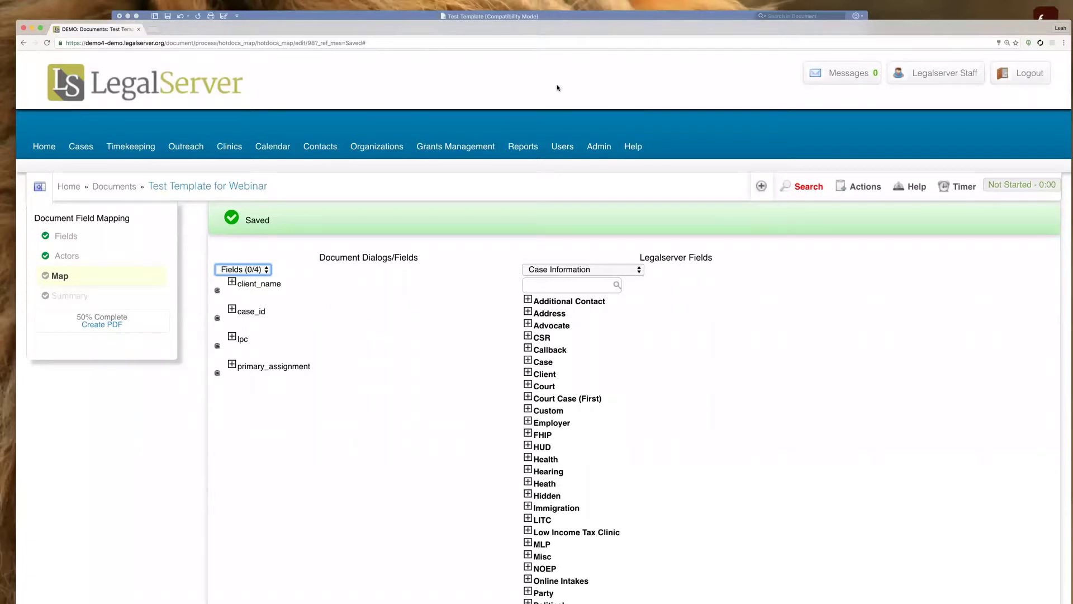
pyautogui.scroll(-2, 498, 182)
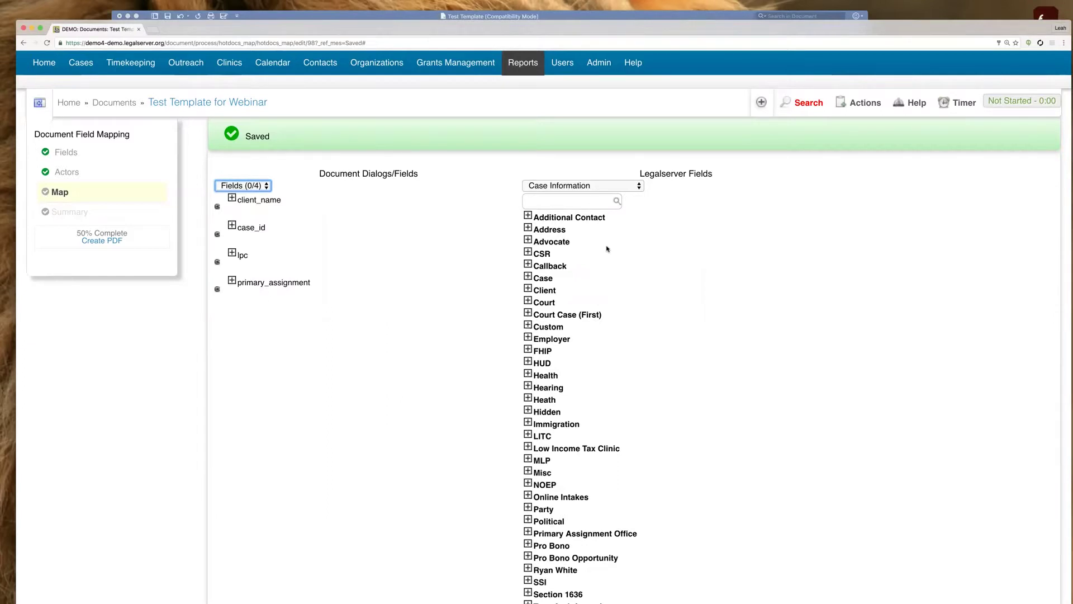
# Switch the field source to Primary Assignment (Person) and expand its Contact fields
pyautogui.click(601, 187)
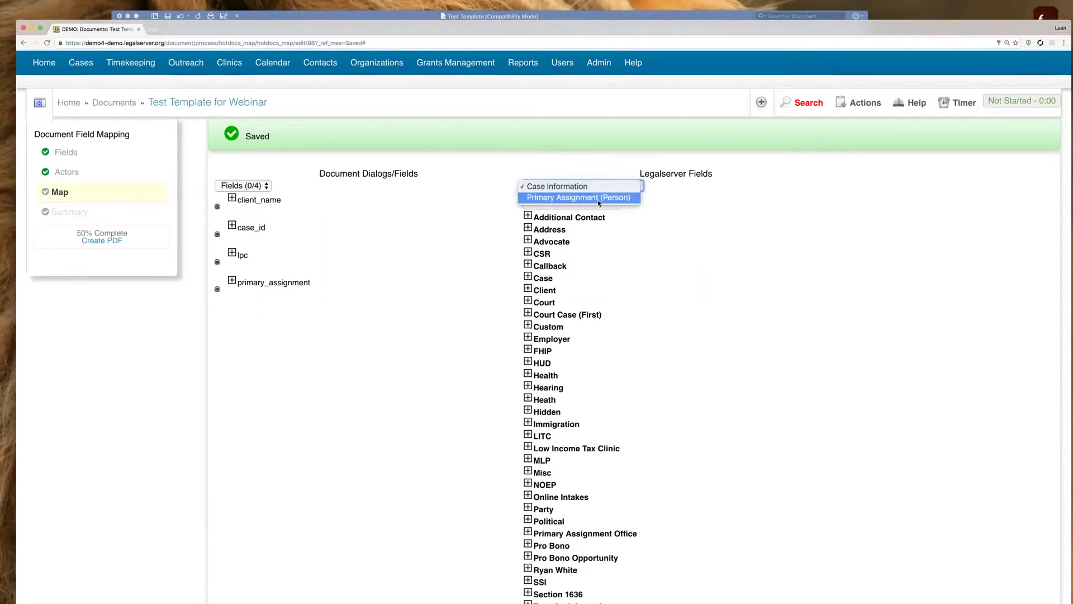
pyautogui.click(599, 198)
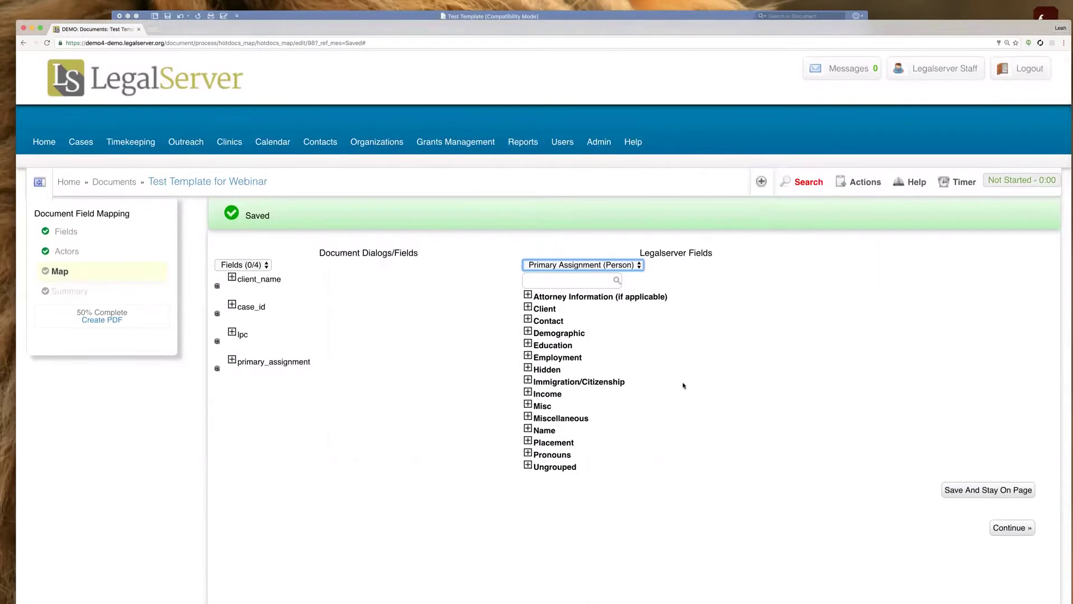
pyautogui.click(561, 320)
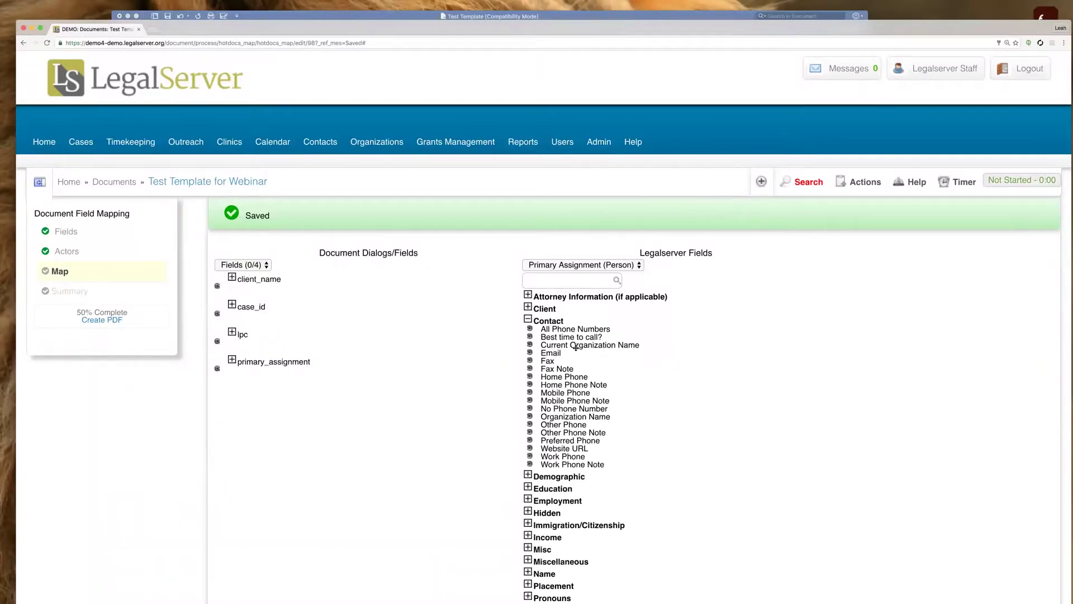
pyautogui.click(599, 266)
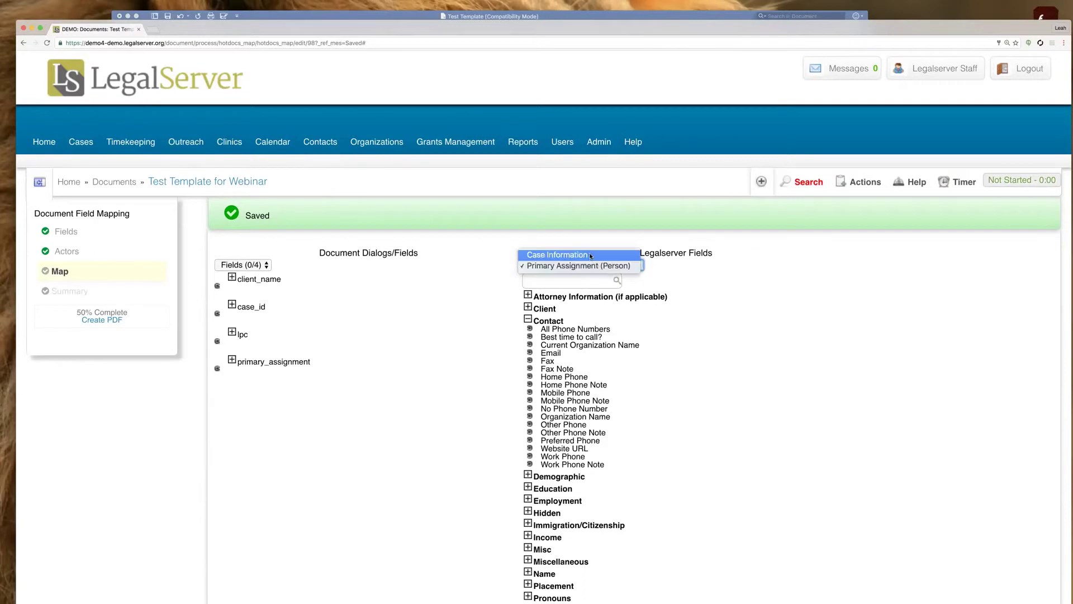
# Return to Case Information fields and expand the Client group down to Name
pyautogui.click(590, 255)
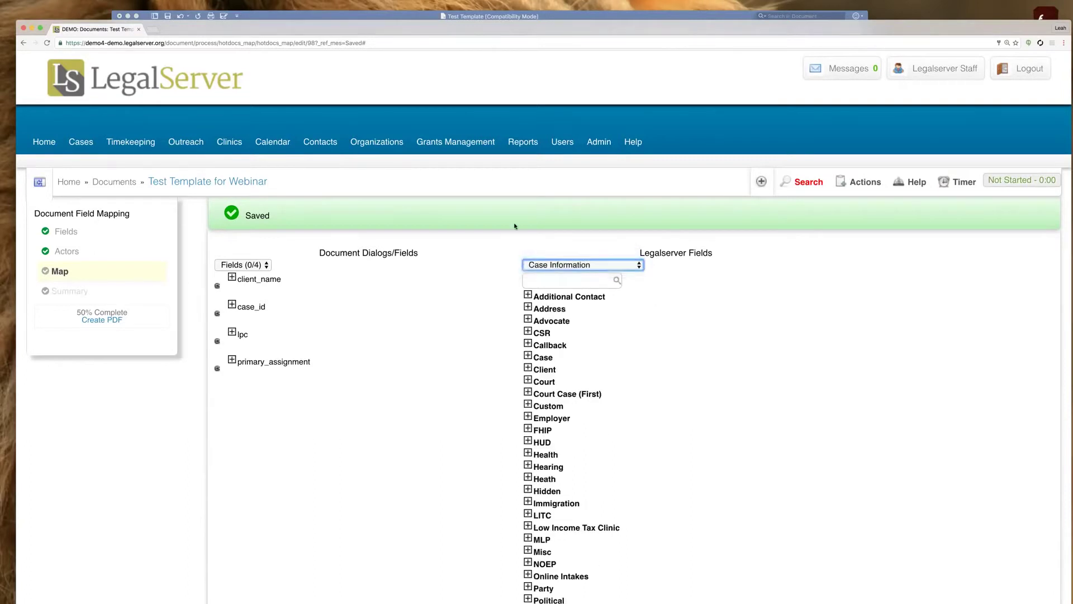
pyautogui.click(579, 281)
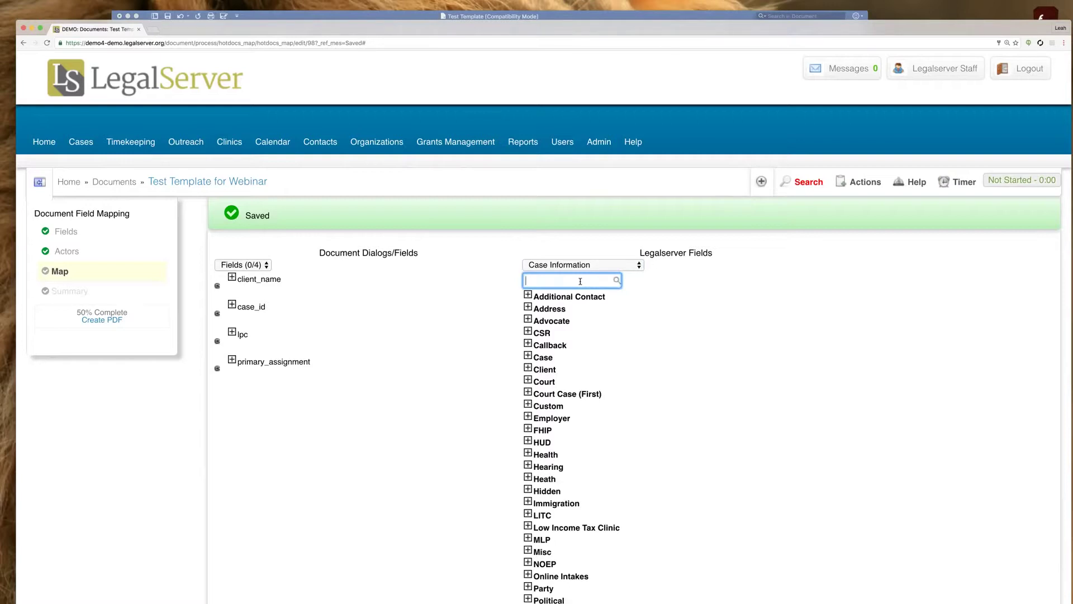
pyautogui.scroll(-1, 539, 328)
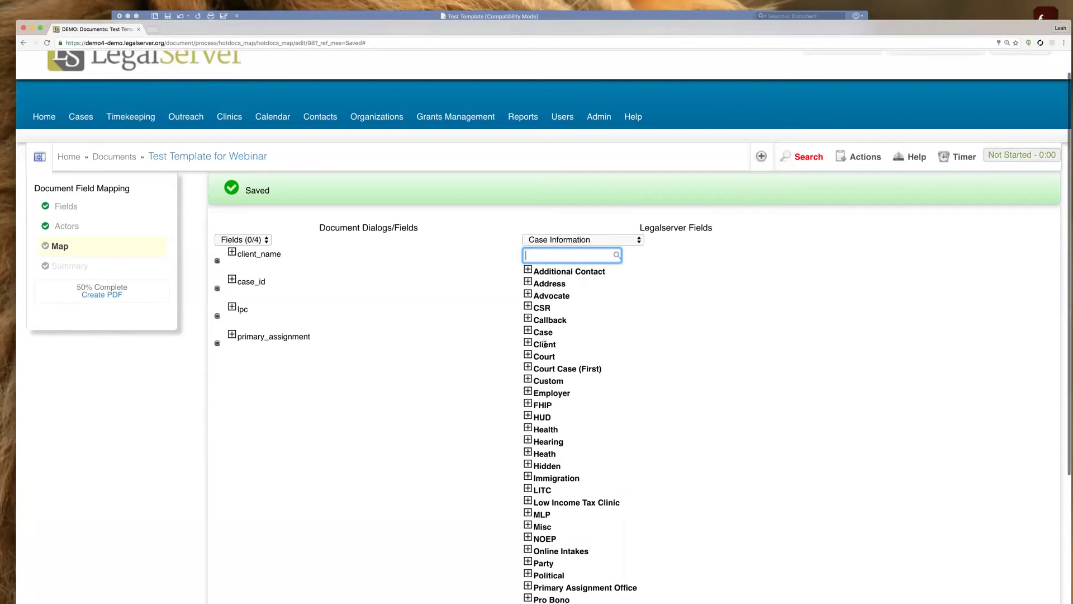
pyautogui.click(545, 344)
pyautogui.scroll(-2, 642, 361)
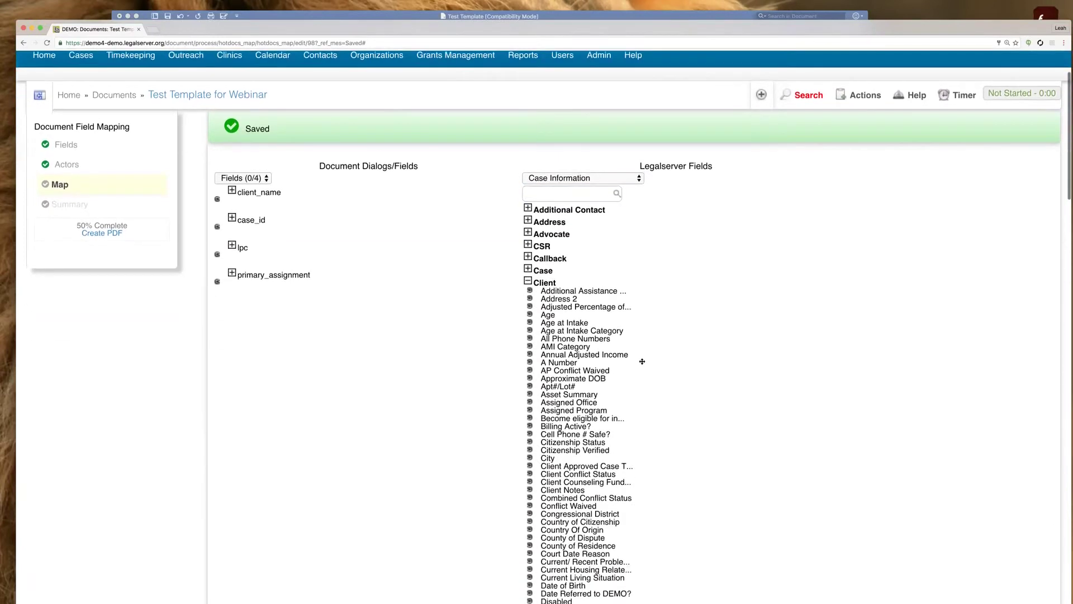
pyautogui.scroll(-3, 642, 360)
pyautogui.scroll(-2, 642, 360)
pyautogui.scroll(-3, 643, 360)
pyautogui.scroll(-4, 642, 361)
pyautogui.scroll(-2, 642, 361)
pyautogui.scroll(-2, 642, 360)
pyautogui.scroll(-3, 643, 361)
pyautogui.scroll(-2, 643, 361)
pyautogui.scroll(-3, 642, 361)
pyautogui.scroll(-2, 642, 361)
pyautogui.scroll(-2, 642, 361)
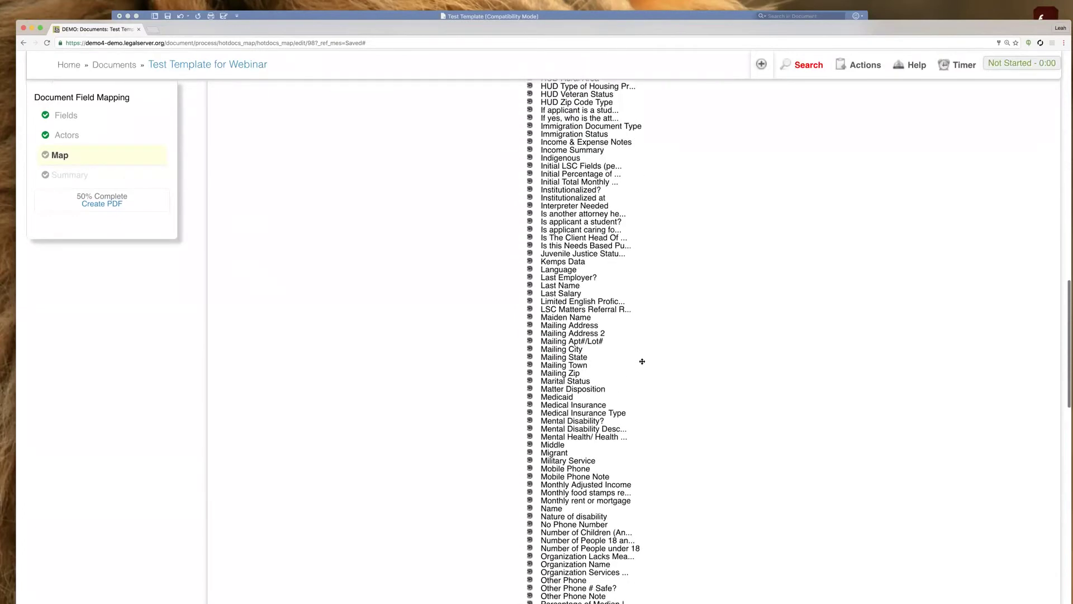
pyautogui.scroll(-1, 642, 361)
pyautogui.scroll(-1, 642, 361)
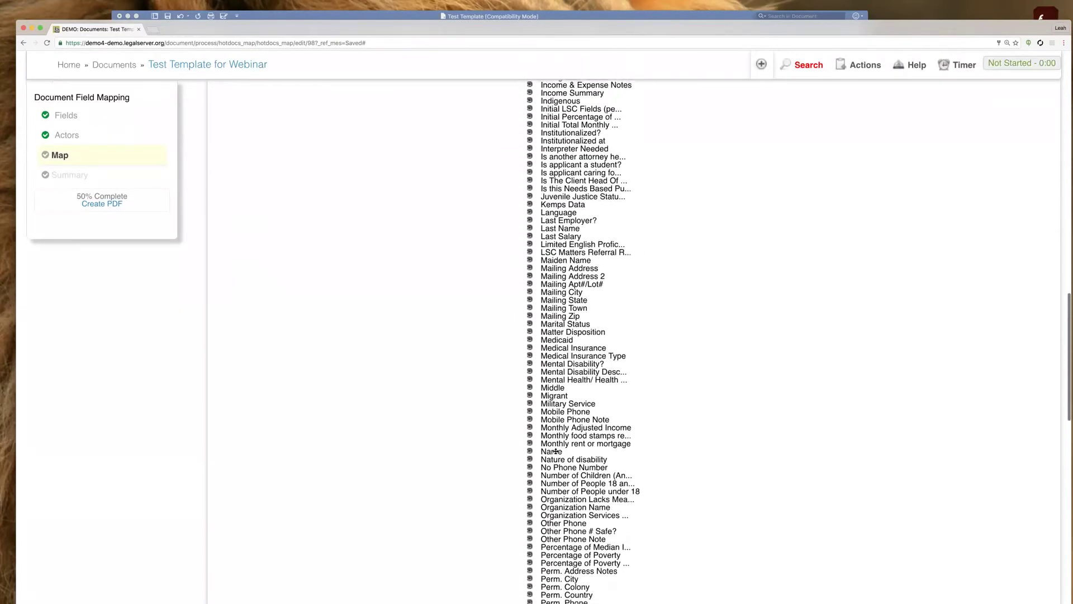
# Drag the Client Name field onto client_name, mapping it to Case Information: Name
pyautogui.moveTo(555, 452)
pyautogui.mouseDown()
pyautogui.moveTo(478, 69)
pyautogui.moveTo(482, 42)
pyautogui.mouseUp()
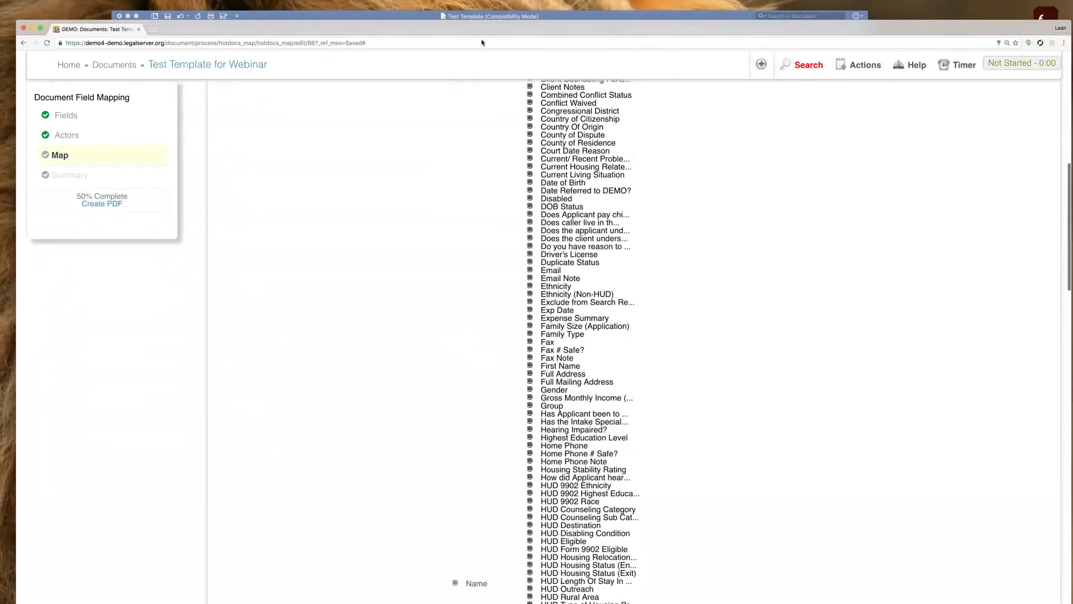
pyautogui.moveTo(482, 43)
pyautogui.mouseDown()
pyautogui.moveTo(261, 291)
pyautogui.moveTo(350, 296)
pyautogui.mouseUp()
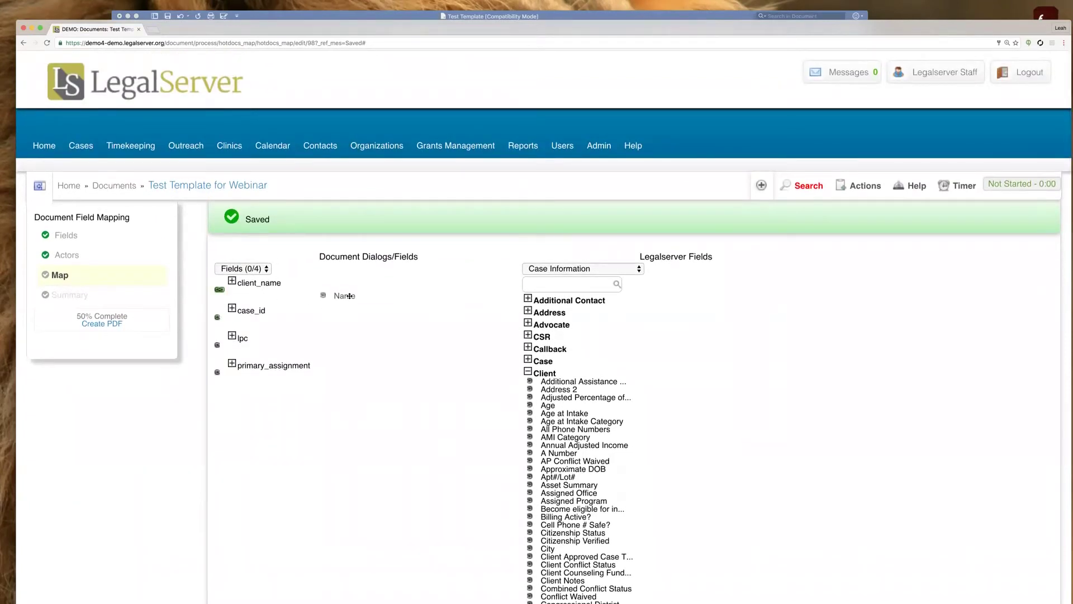
pyautogui.moveTo(350, 295); pyautogui.dragTo(277, 288)
pyautogui.moveTo(282, 288)
pyautogui.mouseDown()
pyautogui.moveTo(285, 315)
pyautogui.moveTo(279, 285)
pyautogui.mouseUp()
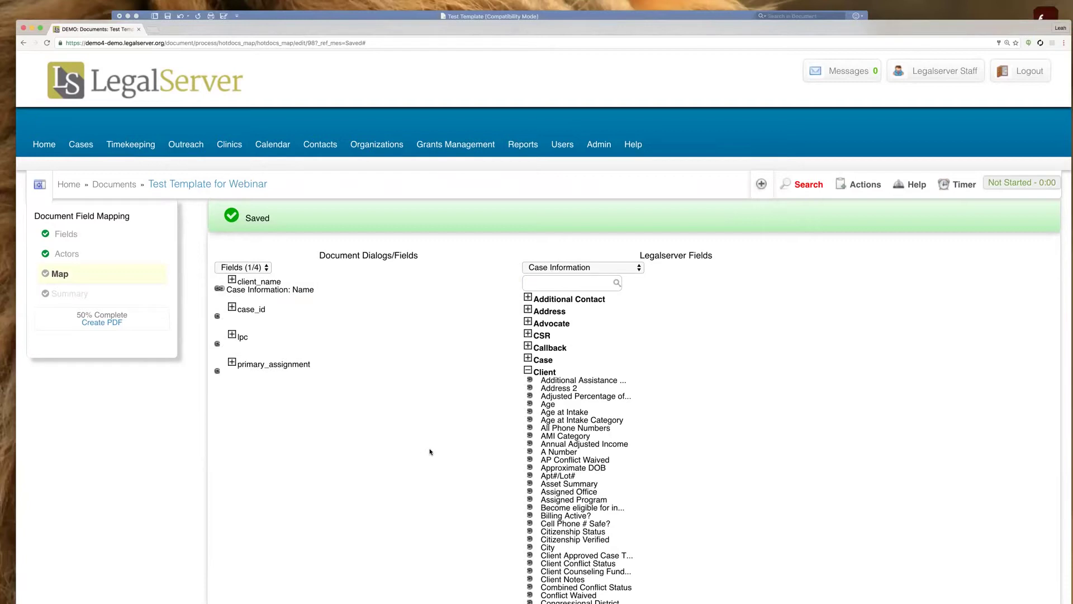
pyautogui.scroll(-1, 550, 366)
# Collapse the Client list and map case_id to Case Information: Matter/Case ID#
pyautogui.click(550, 366)
pyautogui.click(566, 276)
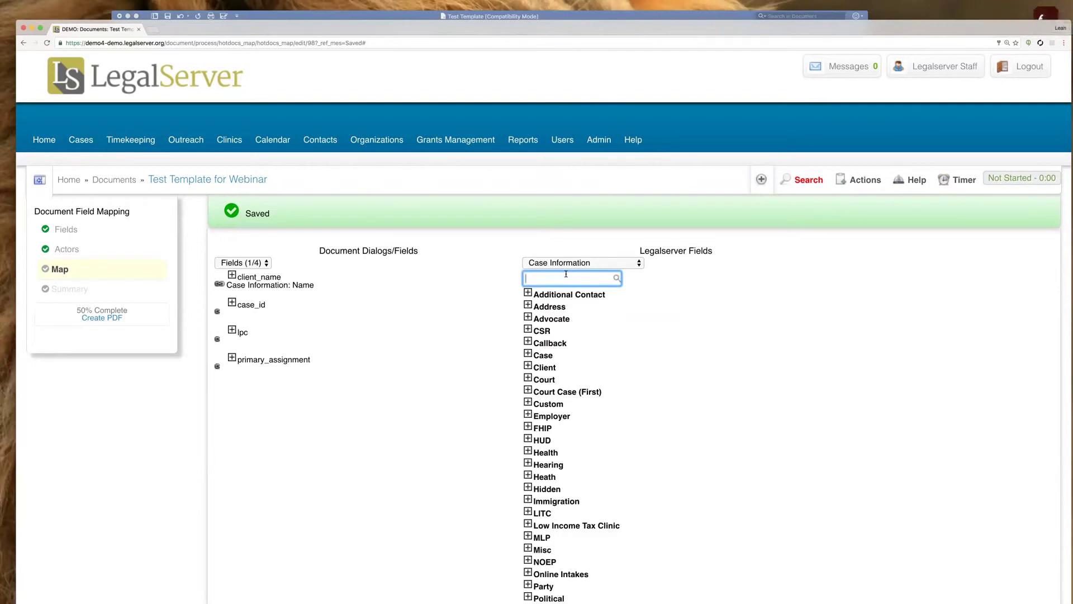
pyautogui.write('id')
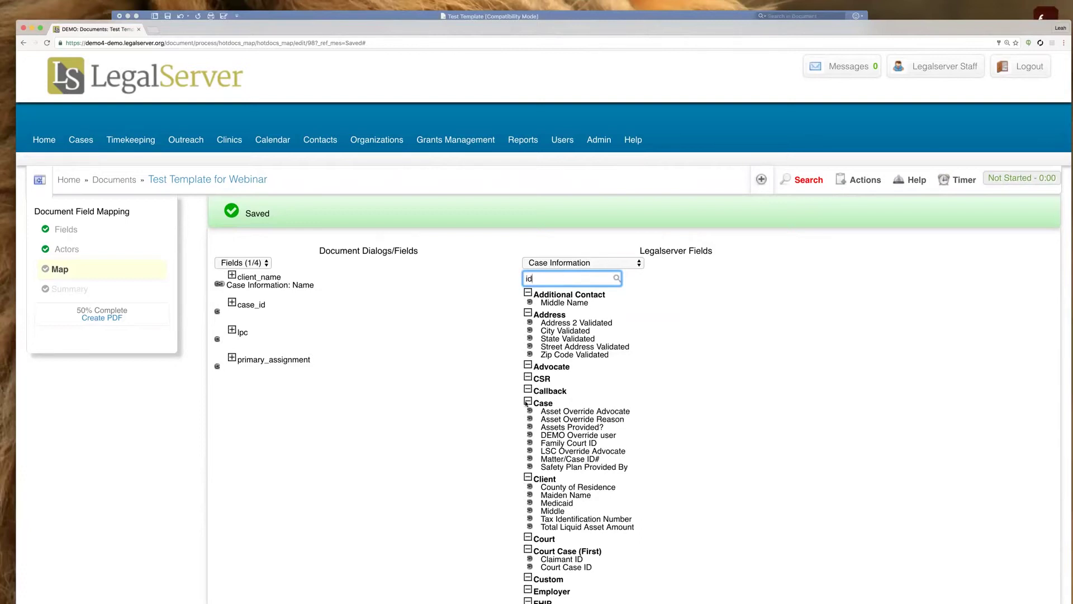
pyautogui.moveTo(598, 458); pyautogui.dragTo(422, 303)
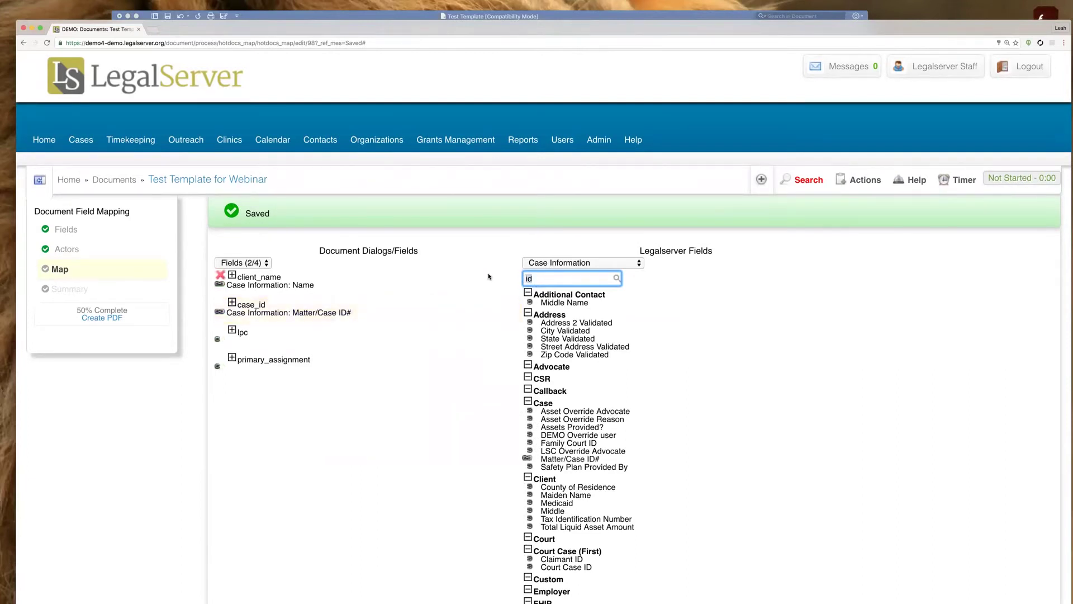
pyautogui.write('probl')
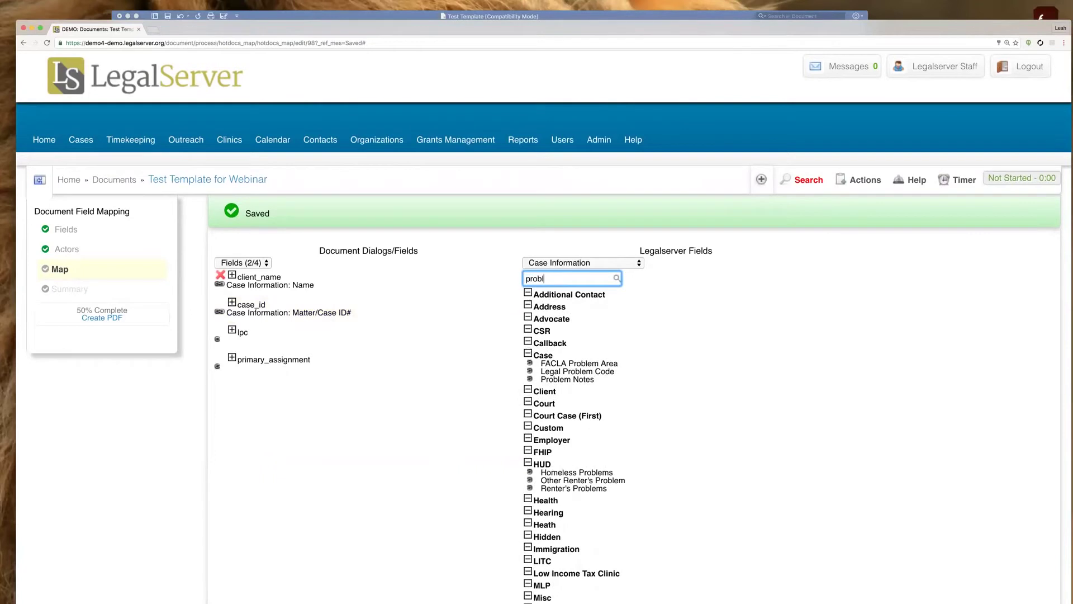
pyautogui.write('em')
# Map lpc to Case Information: Legal Problem Code and select the search text for replacement
pyautogui.moveTo(578, 372); pyautogui.dragTo(332, 337)
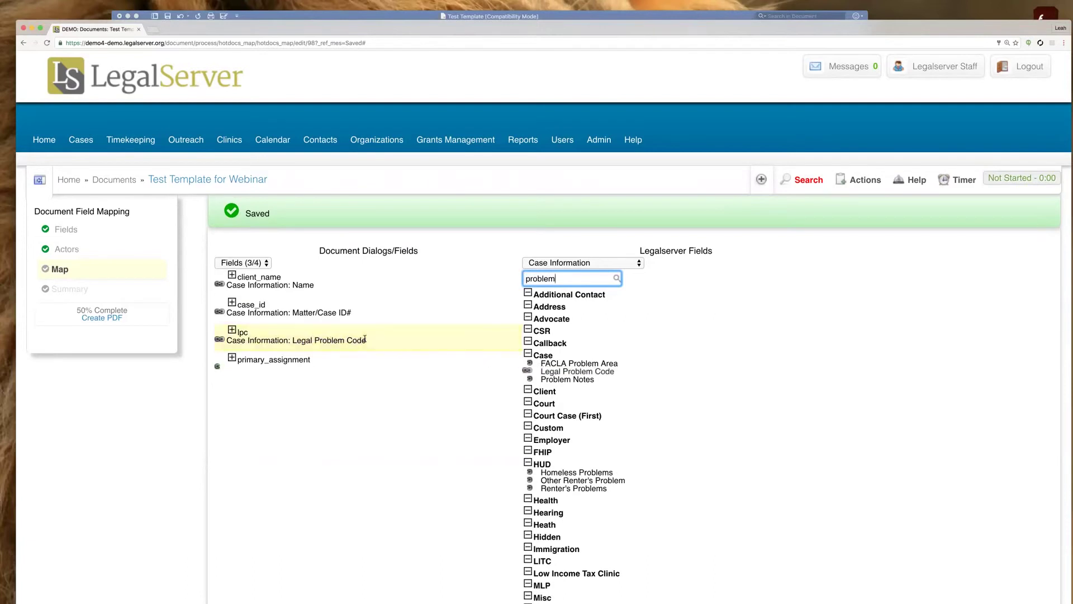
pyautogui.moveTo(558, 278); pyautogui.dragTo(505, 280)
pyautogui.write('assignme')
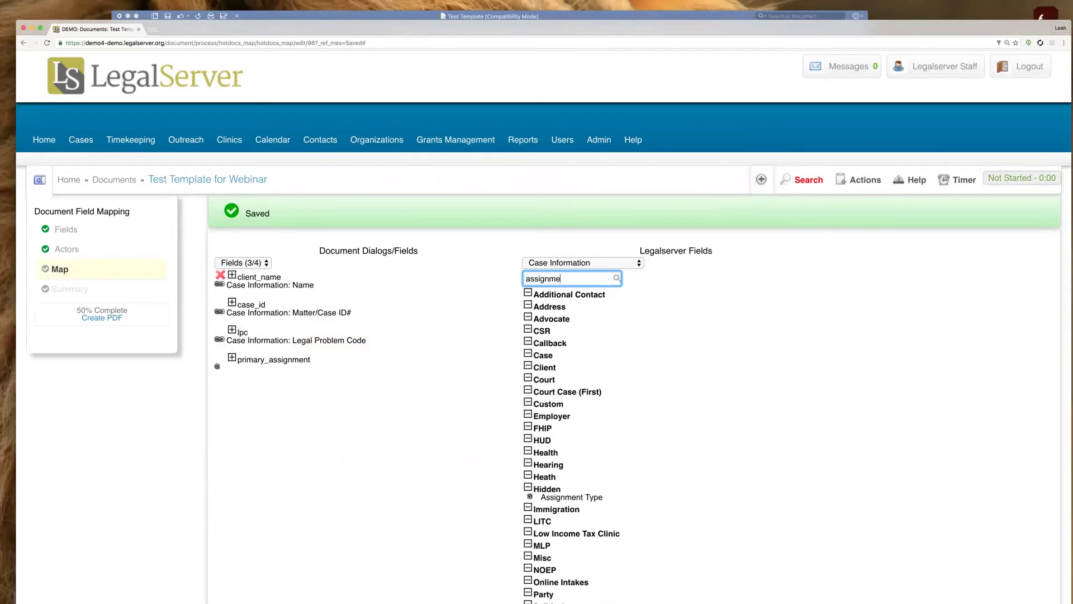
pyautogui.write('nt')
pyautogui.scroll(-1, 617, 313)
pyautogui.scroll(-1, 618, 312)
pyautogui.scroll(-1, 619, 312)
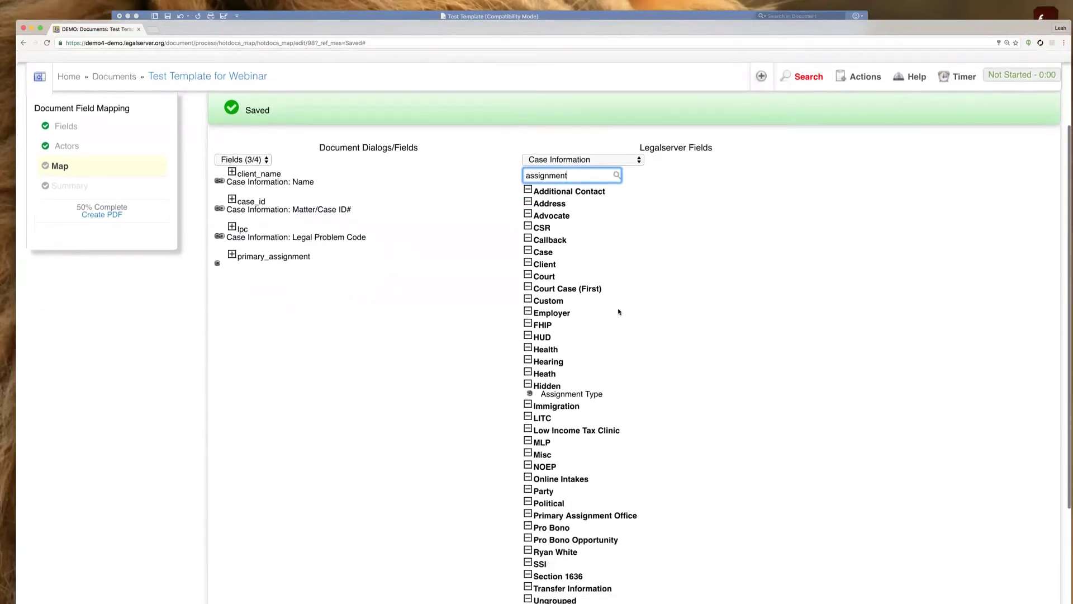
pyautogui.scroll(-1, 618, 312)
pyautogui.scroll(-1, 618, 312)
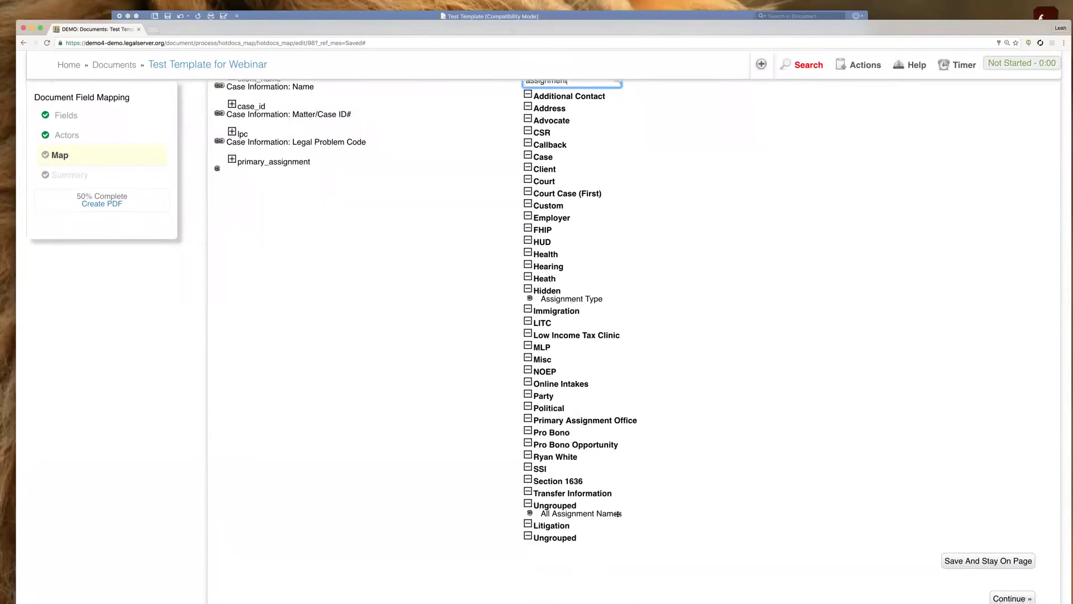
pyautogui.scroll(3, 625, 268)
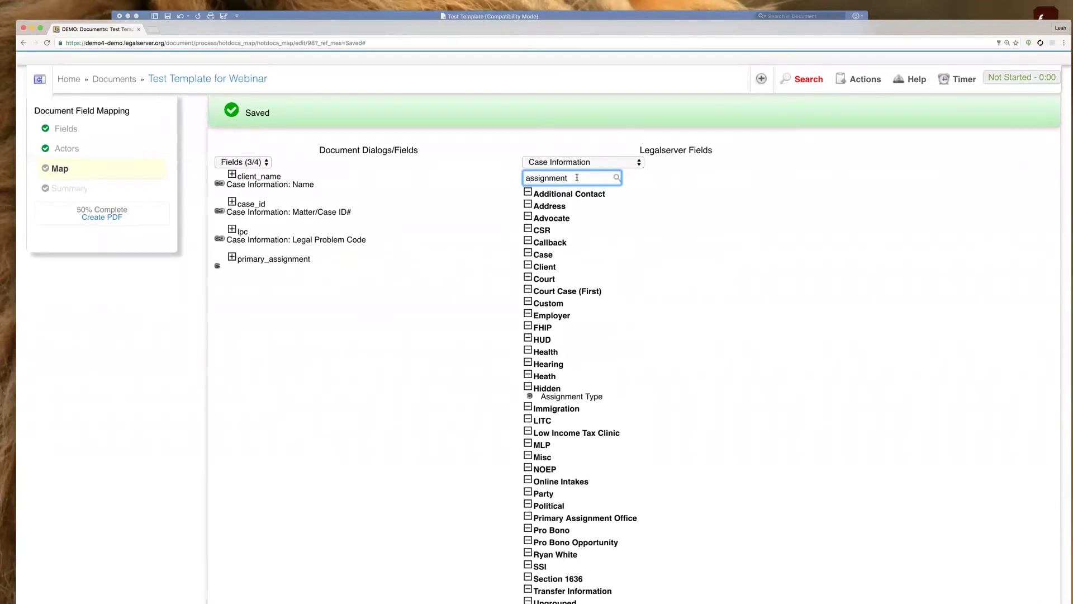
# Clear the search, find 'primary', and map primary_assignment to Case Information: Primary Advocate
pyautogui.press('super+a')
pyautogui.press('BackSpace')
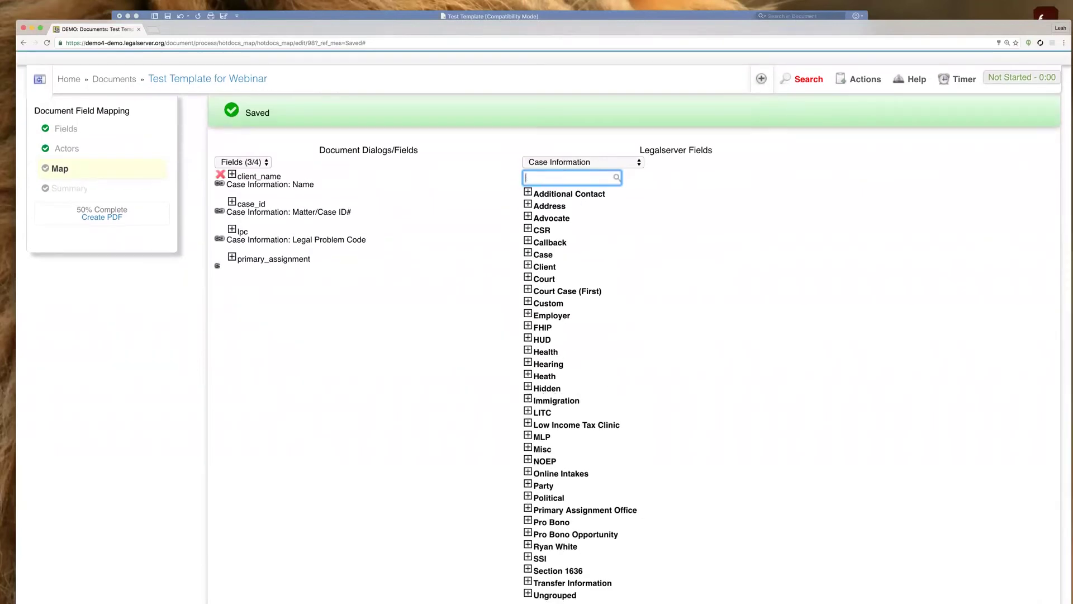
pyautogui.write('prima')
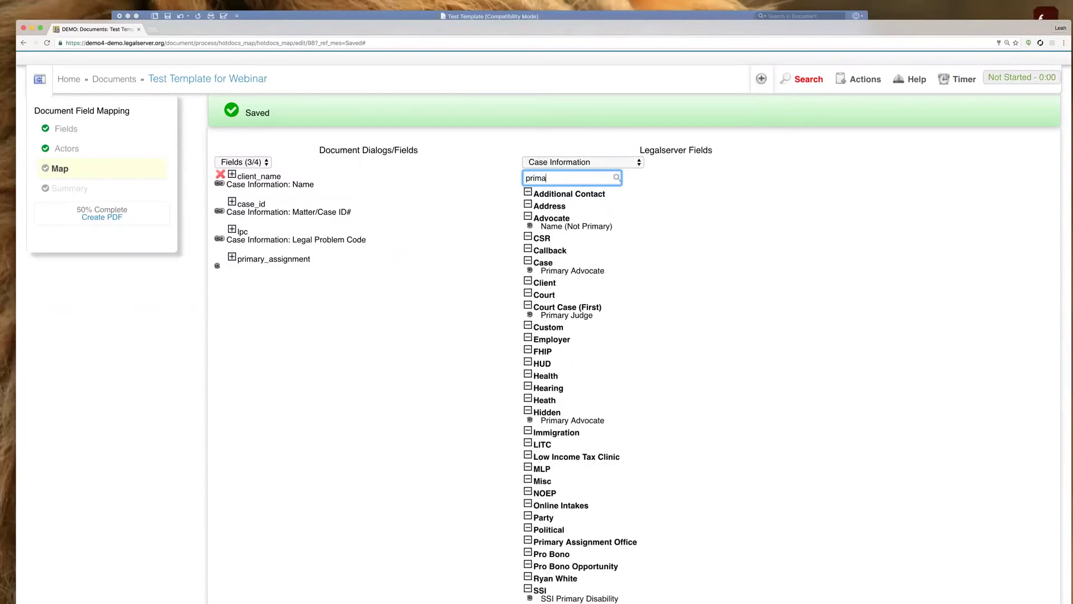
pyautogui.write('ry')
pyautogui.scroll(-1, 546, 270)
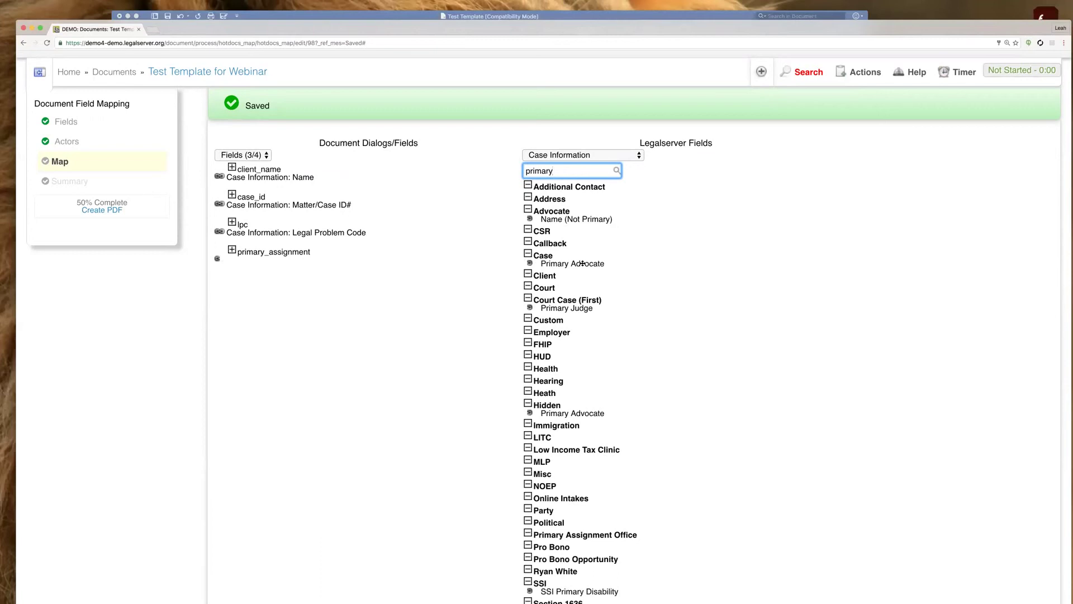
pyautogui.moveTo(583, 264)
pyautogui.mouseDown()
pyautogui.moveTo(354, 273)
pyautogui.moveTo(340, 263)
pyautogui.moveTo(350, 260)
pyautogui.mouseUp()
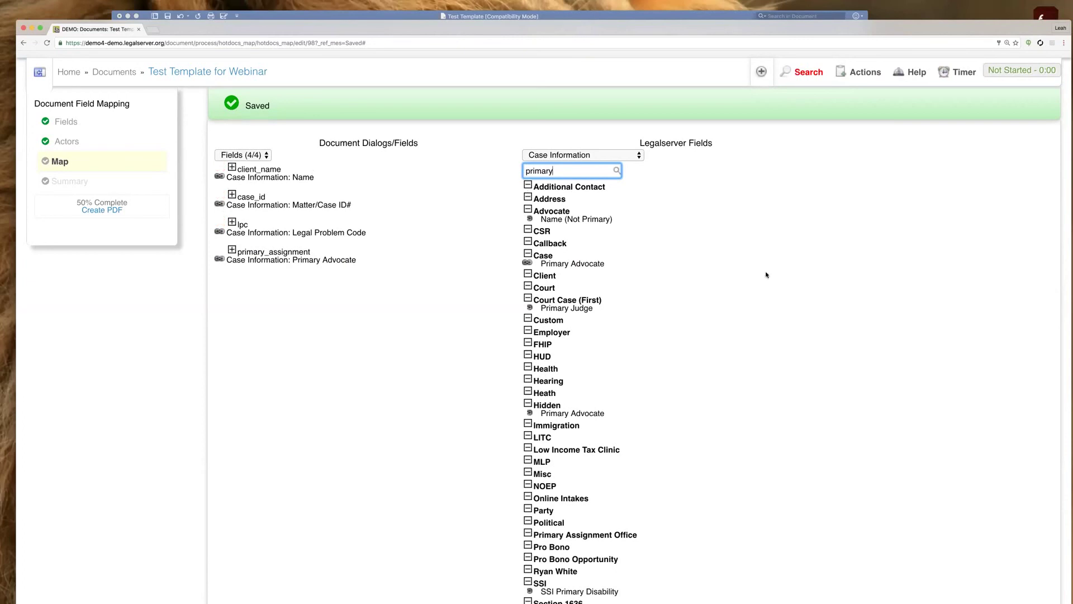
pyautogui.scroll(-5, 765, 275)
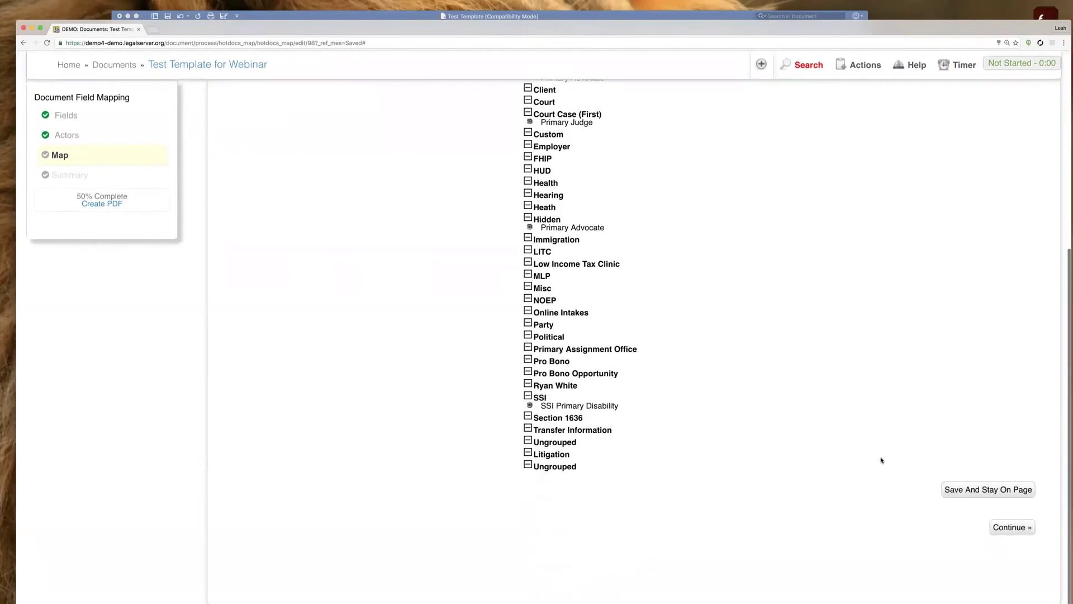
# Save the mappings and continue to the summary of all four variables
pyautogui.click(1011, 527)
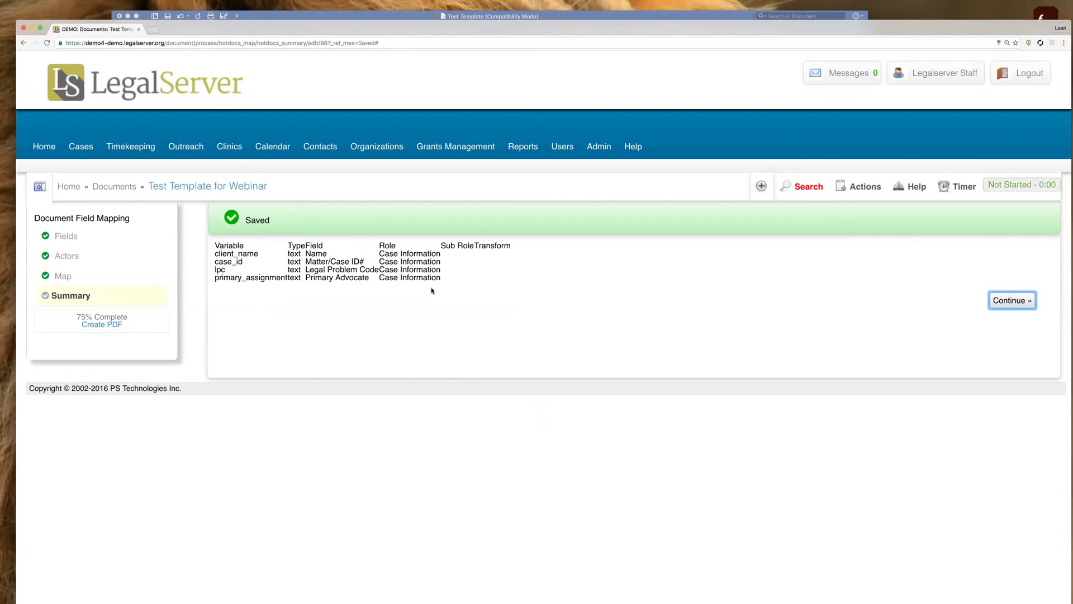
# Confirm the summary and return to the 'Test Template for Webinar' document profile
pyautogui.click(1016, 305)
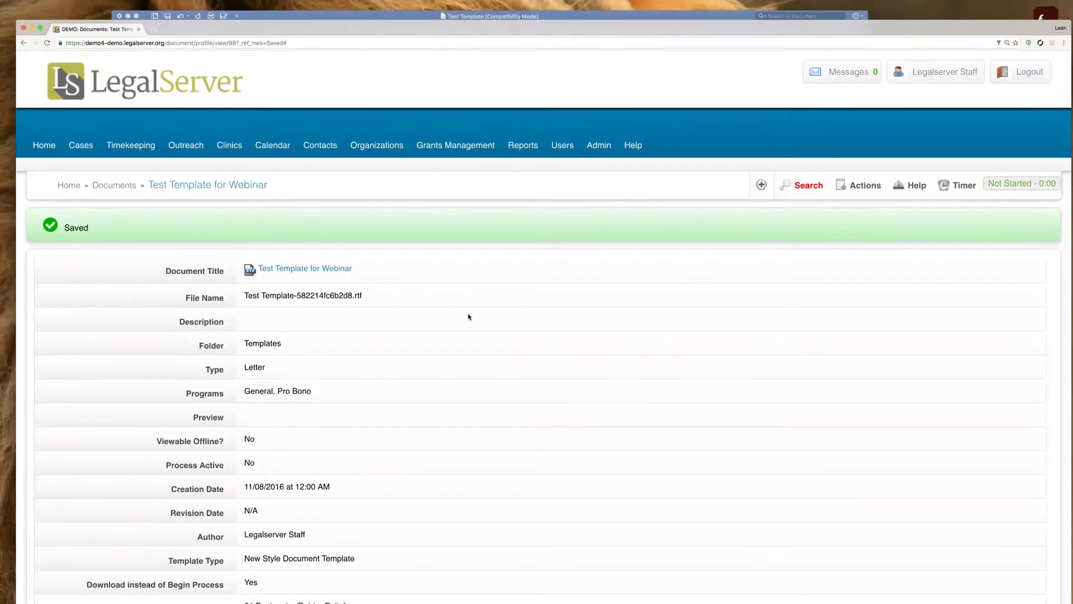
pyautogui.scroll(-5, 467, 314)
pyautogui.scroll(-2, 467, 314)
pyautogui.scroll(-1, 467, 314)
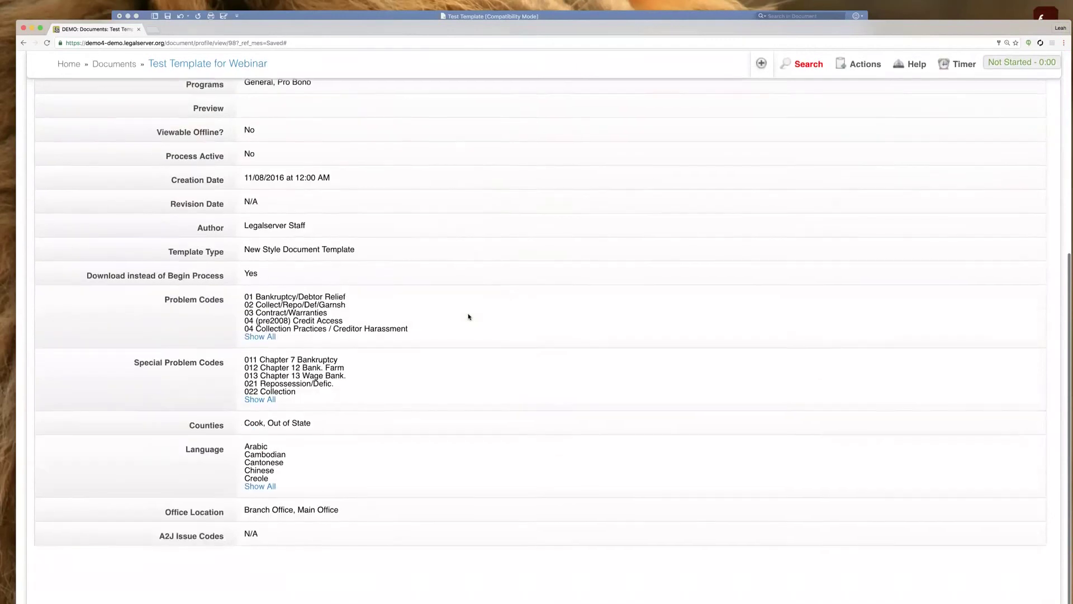